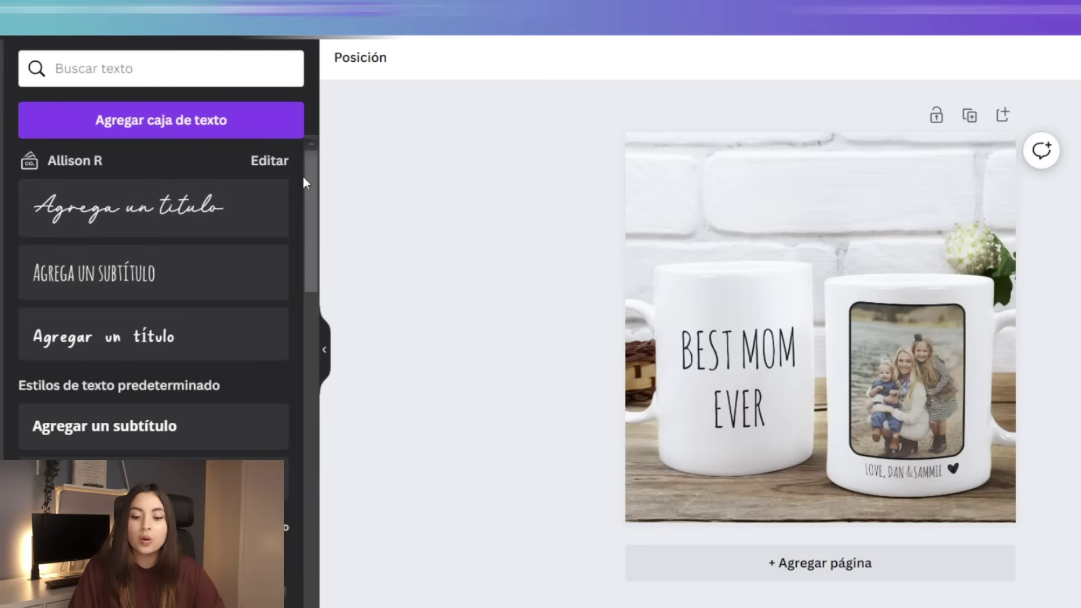
Step: Add two subheading labels above the mugs, FRONT over the BEST MOM EVER mug and BACK over the photo mug
{"action": "scroll", "coordinate": [304, 186], "scroll_direction": "down", "scroll_amount": 5}
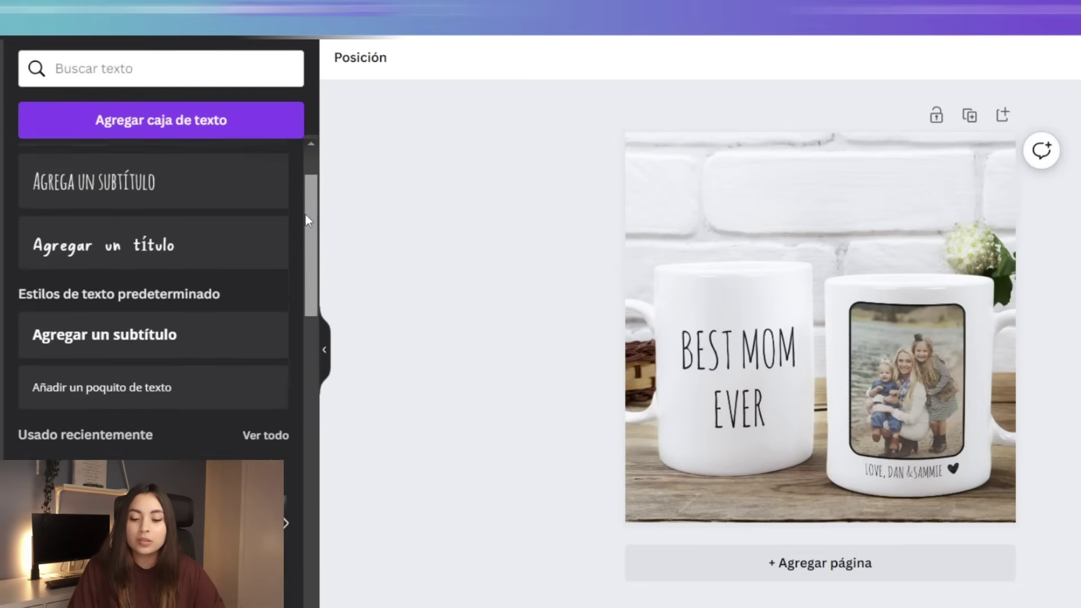
{"action": "left_click", "coordinate": [196, 235]}
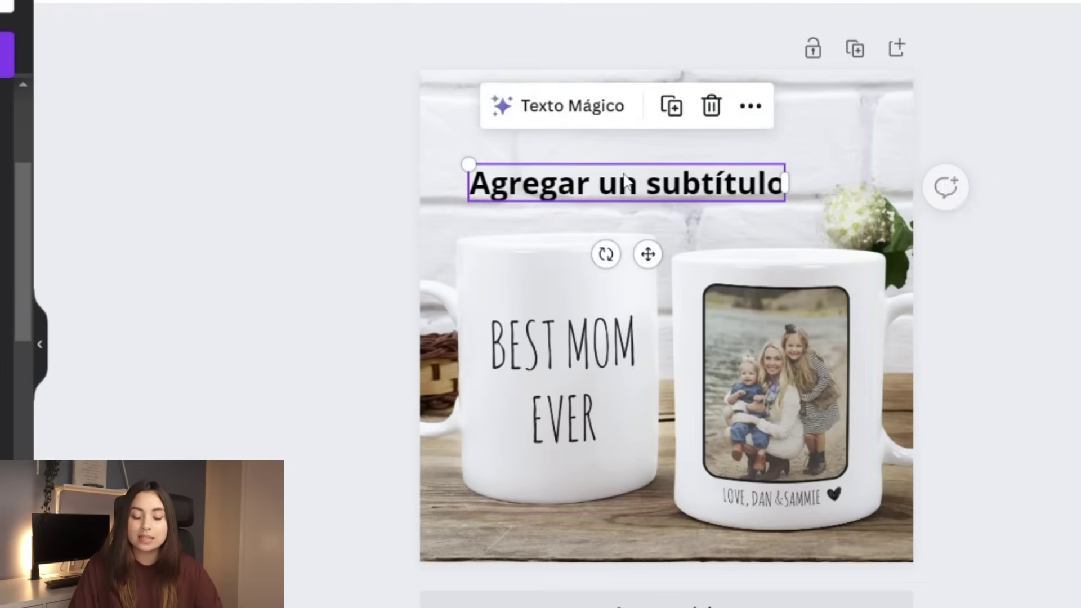
{"action": "double_click", "coordinate": [622, 188]}
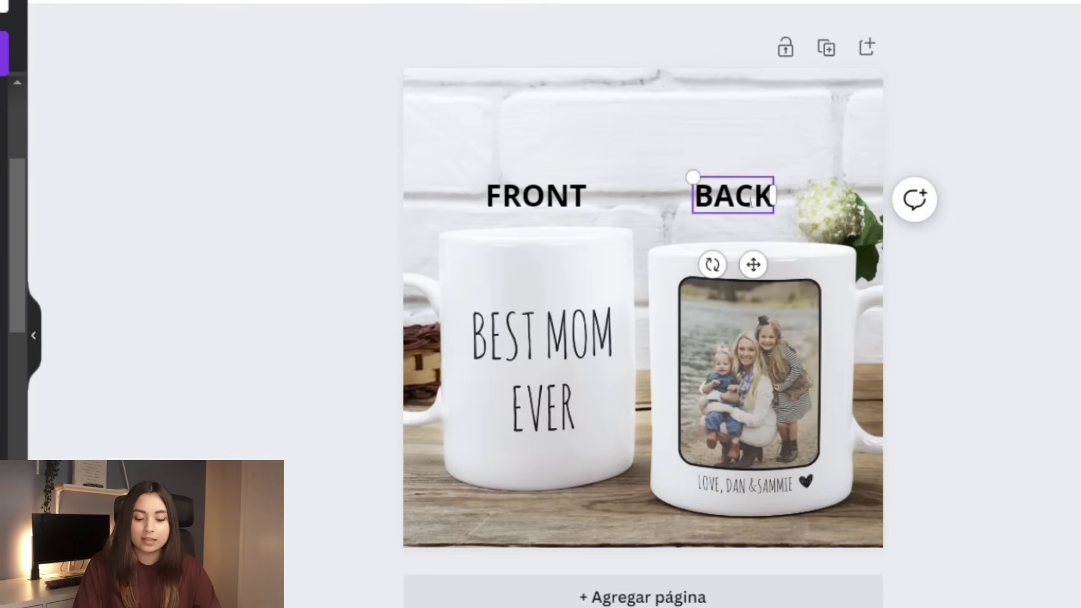
{"action": "left_click", "coordinate": [973, 273]}
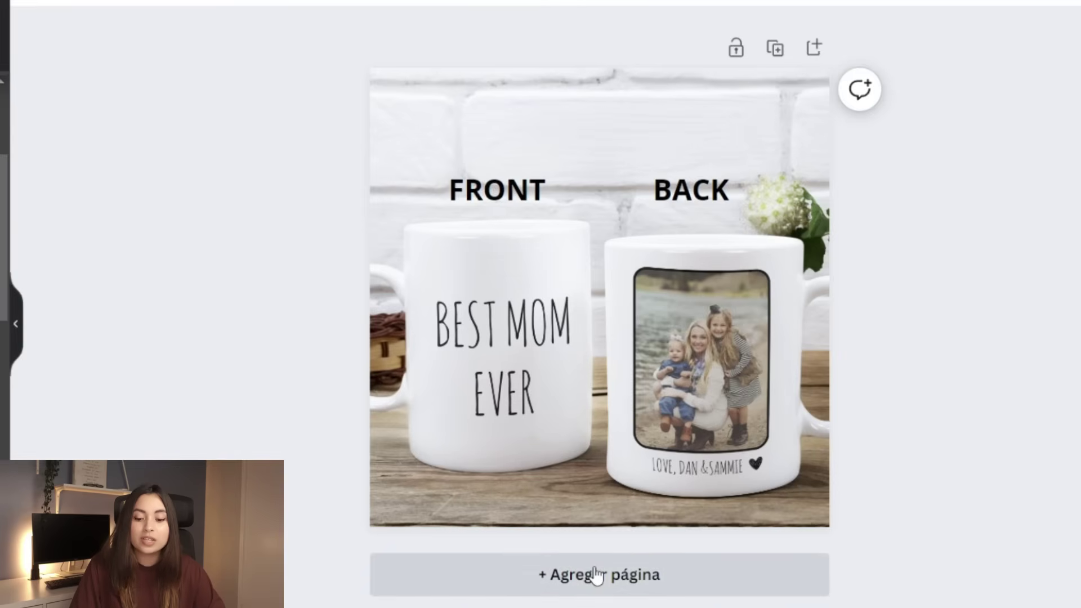
Step: Add a second page and enlarge the black-handled photo mug mockup to fill it, centred on the page
{"action": "left_click", "coordinate": [596, 575]}
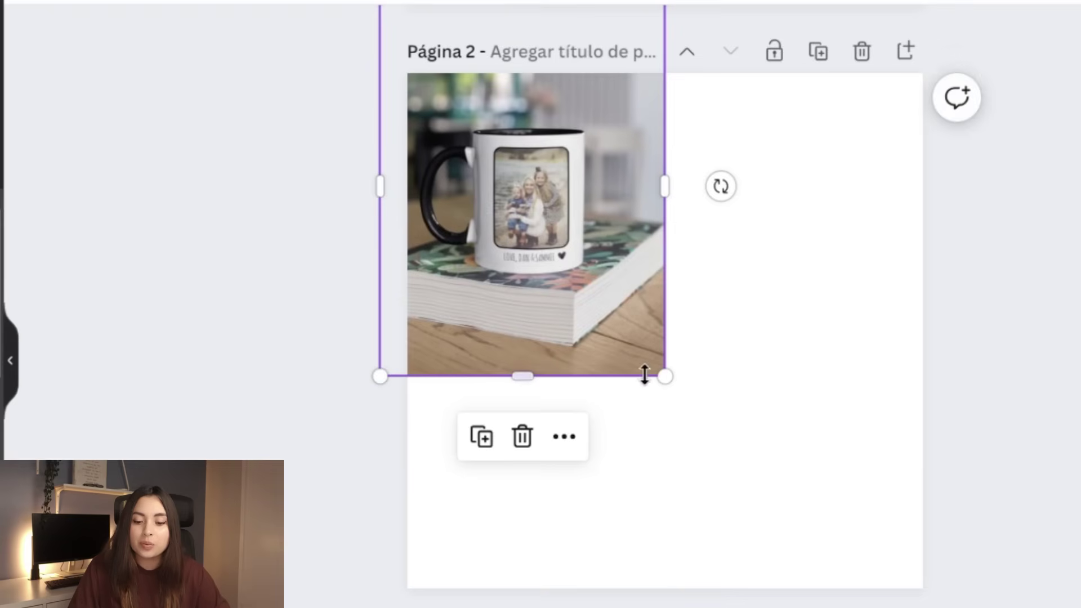
{"action": "left_click_drag", "start_coordinate": [664, 376], "coordinate": [1069, 605]}
{"action": "left_click_drag", "start_coordinate": [912, 360], "coordinate": [954, 328]}
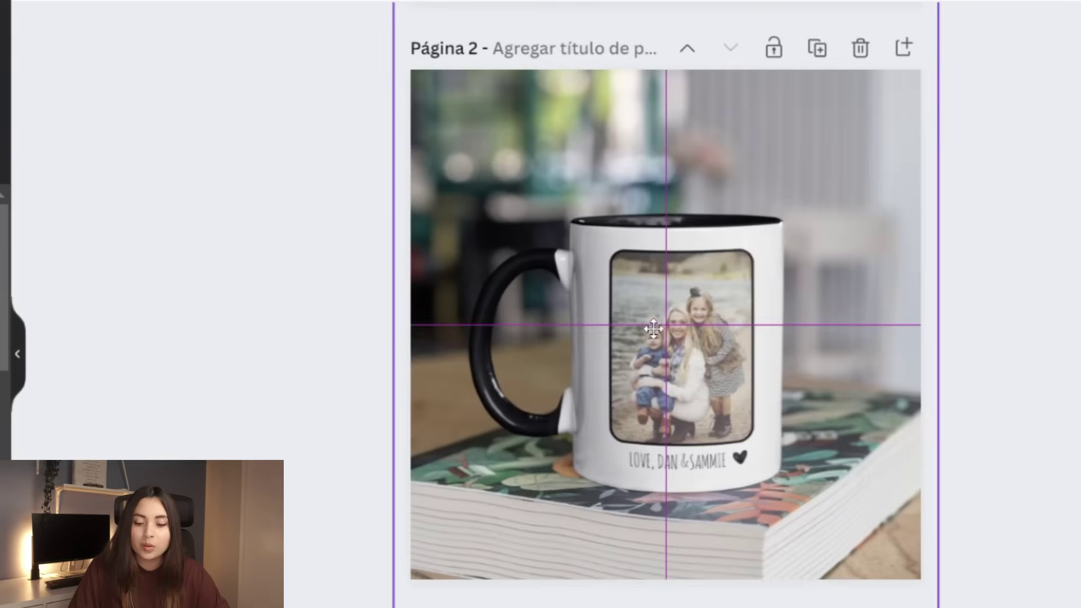
{"action": "left_click", "coordinate": [951, 322]}
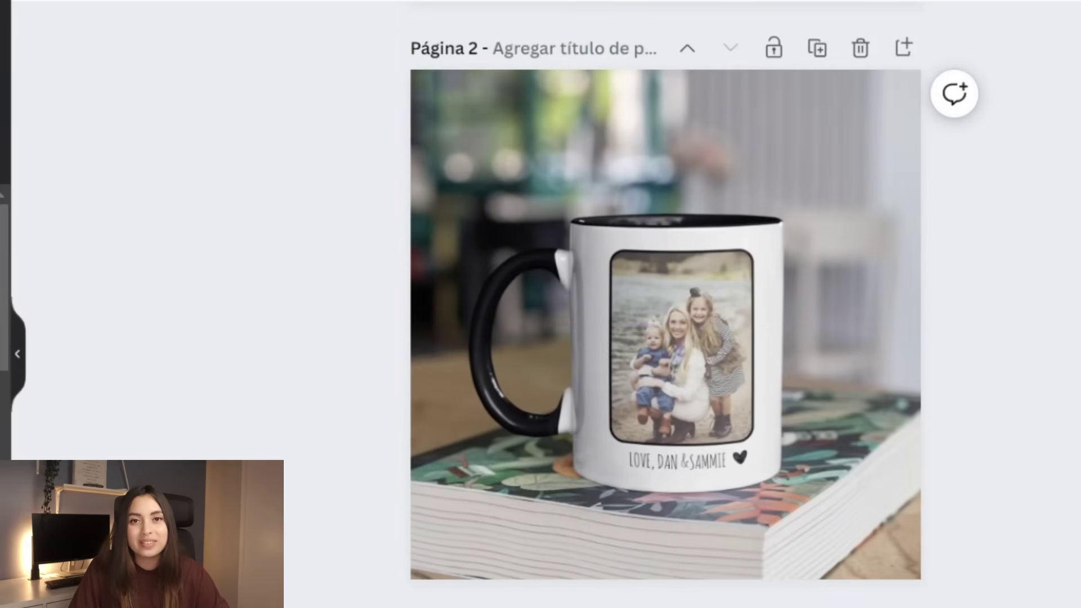
Step: Open the PNG download settings for the design and turn off the transparent background
{"action": "scroll", "coordinate": [664, 327], "scroll_direction": "down", "scroll_amount": 10}
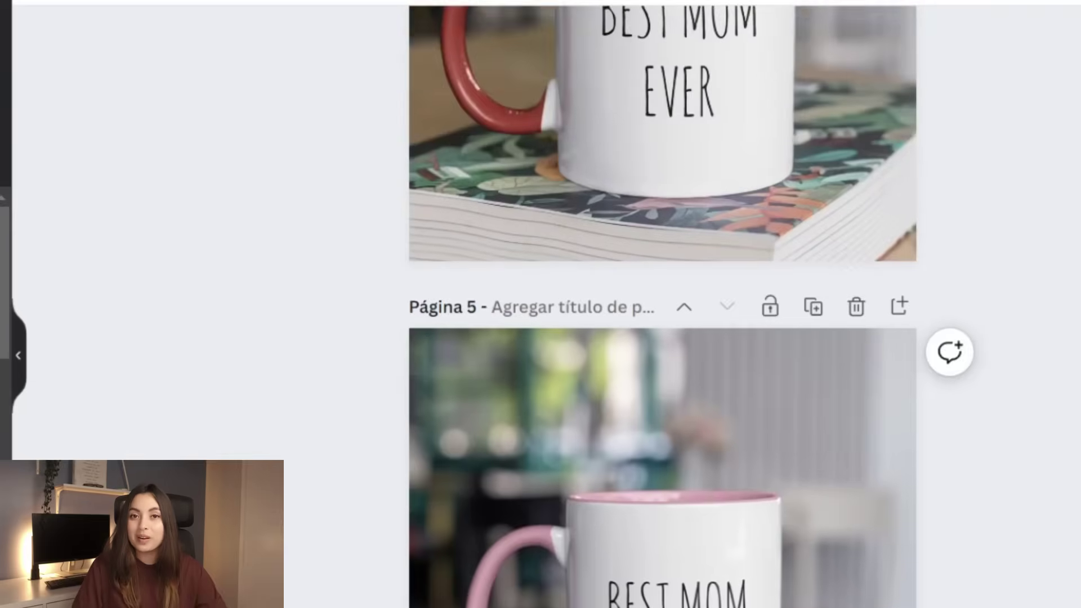
{"action": "scroll", "coordinate": [664, 303], "scroll_direction": "up", "scroll_amount": 10}
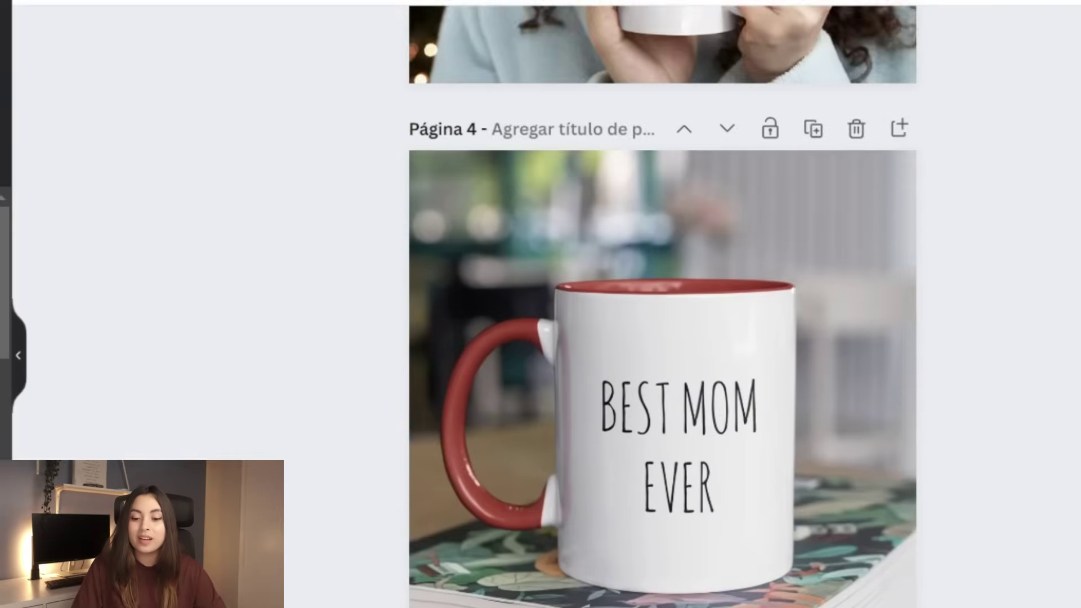
{"action": "scroll", "coordinate": [664, 304], "scroll_direction": "up", "scroll_amount": 15}
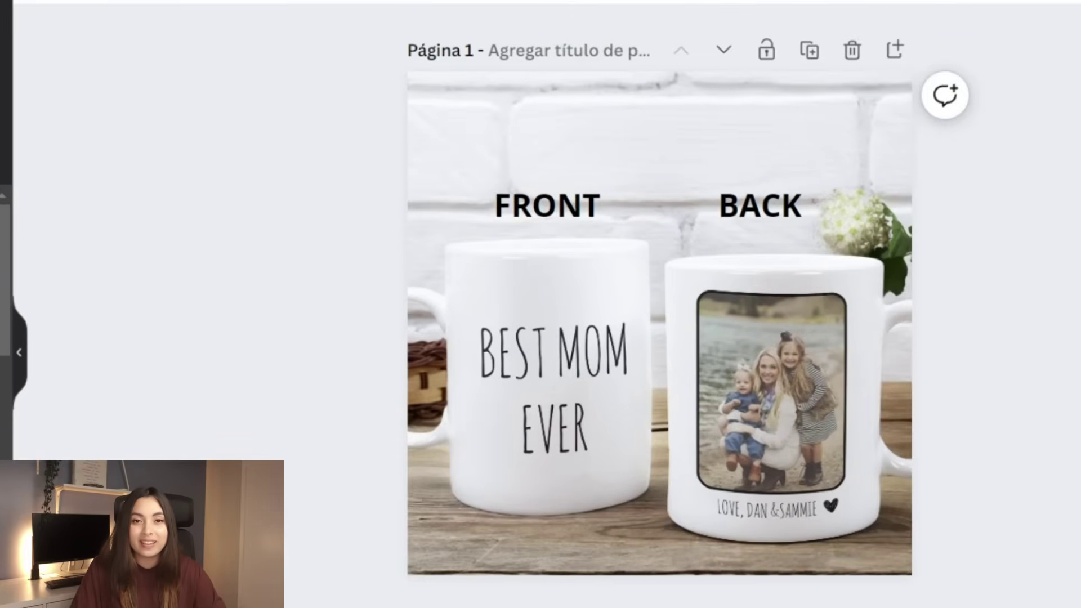
{"action": "left_click", "coordinate": [1013, 29]}
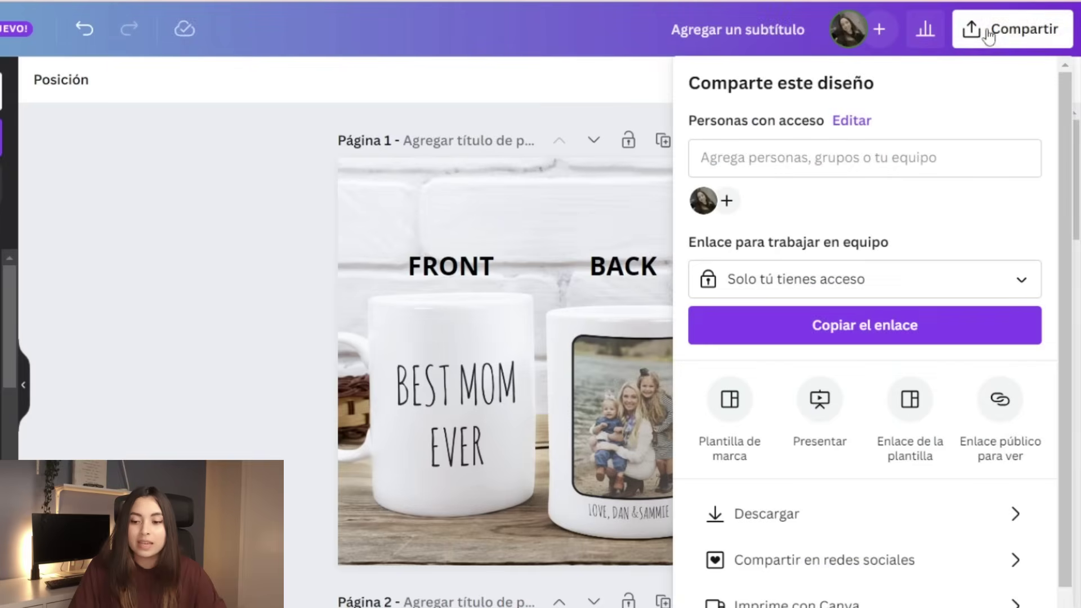
{"action": "left_click", "coordinate": [769, 519]}
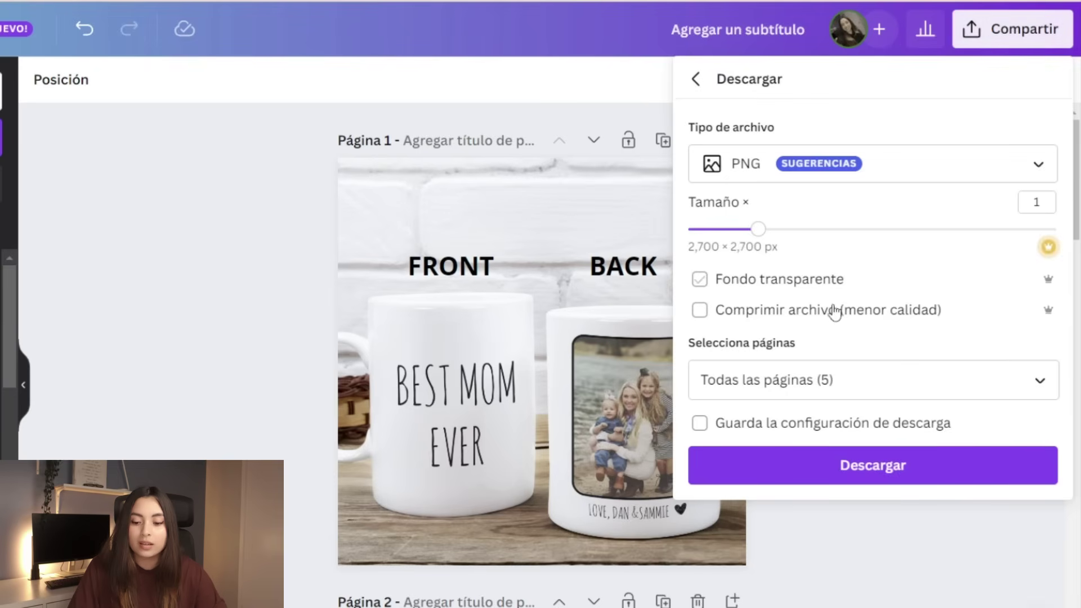
{"action": "left_click", "coordinate": [714, 308]}
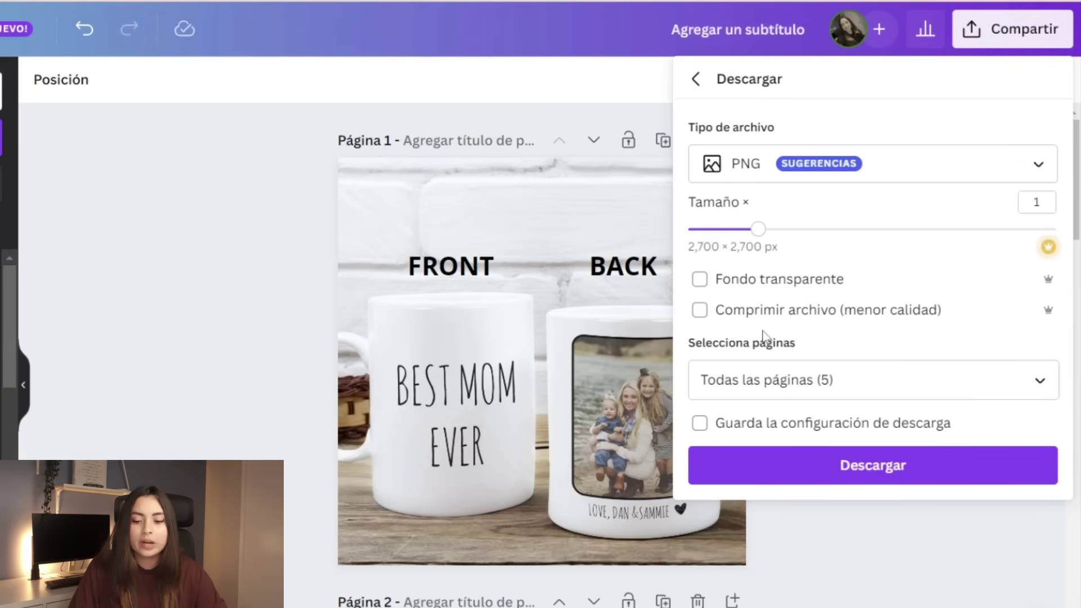
Step: Limit the export to the current page, page 1, and download it as a PNG
{"action": "left_click", "coordinate": [1042, 385]}
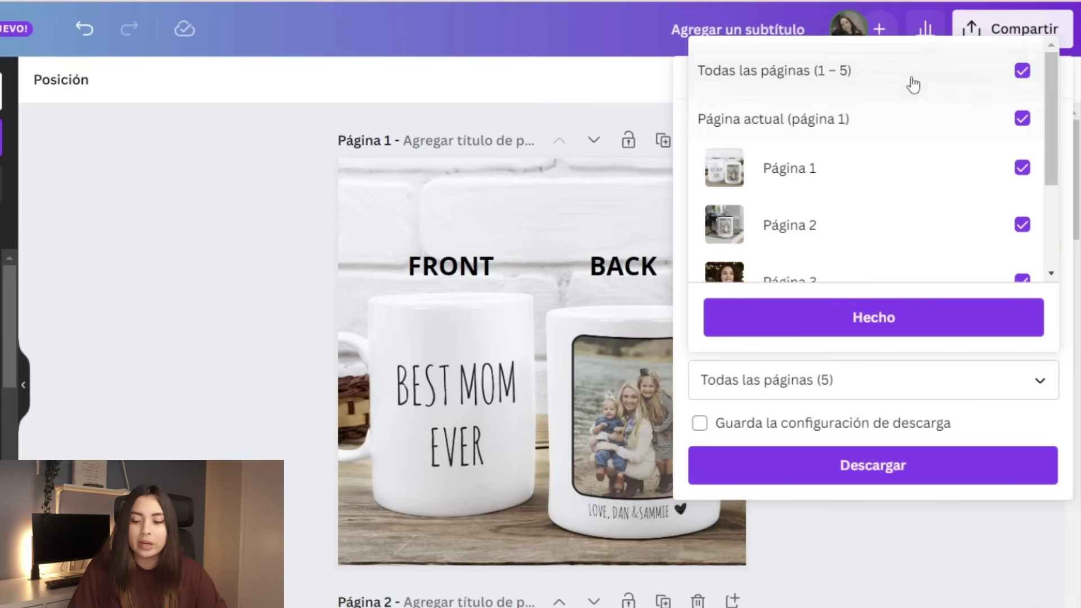
{"action": "left_click", "coordinate": [906, 83]}
{"action": "left_click", "coordinate": [883, 118]}
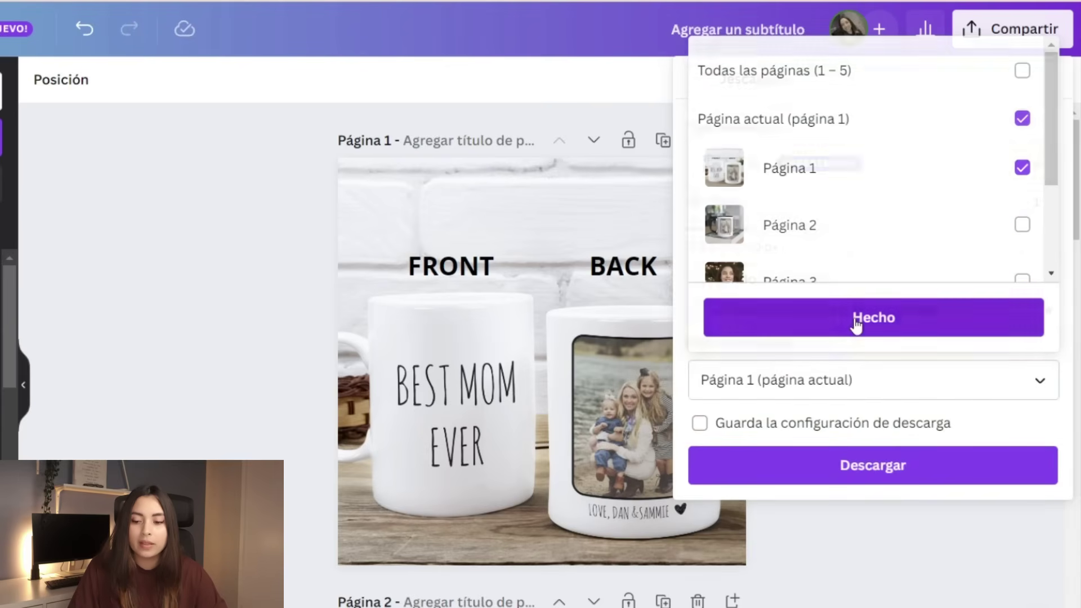
{"action": "left_click", "coordinate": [856, 319]}
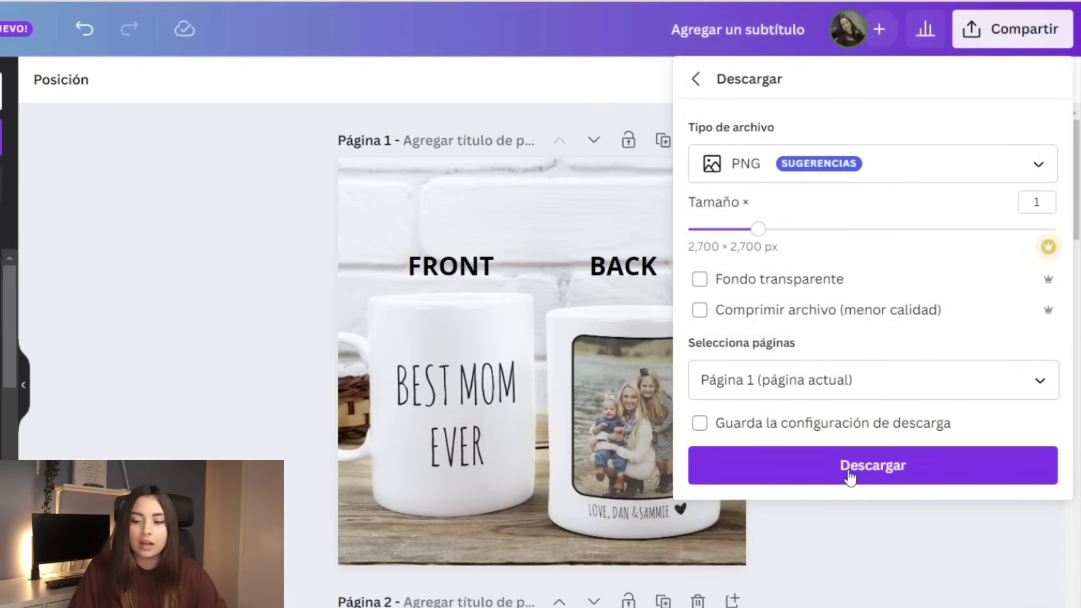
{"action": "left_click", "coordinate": [848, 468]}
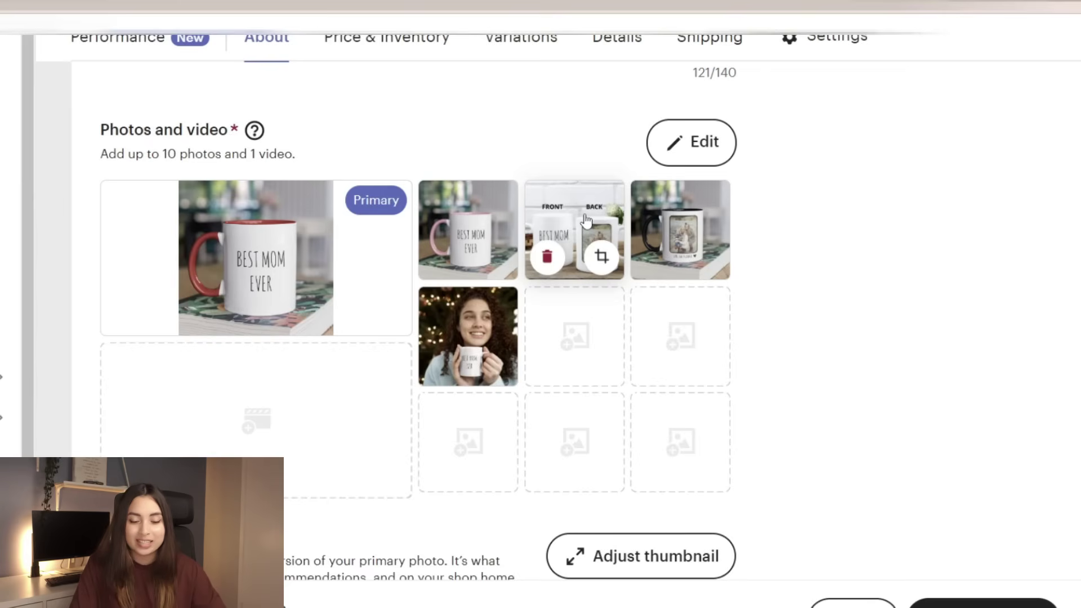
Step: In the Etsy listing, make the FRONT/BACK mug photo primary, shift it slightly down in the thumbnail, and apply the photo changes
{"action": "left_click_drag", "start_coordinate": [467, 230], "coordinate": [217, 234]}
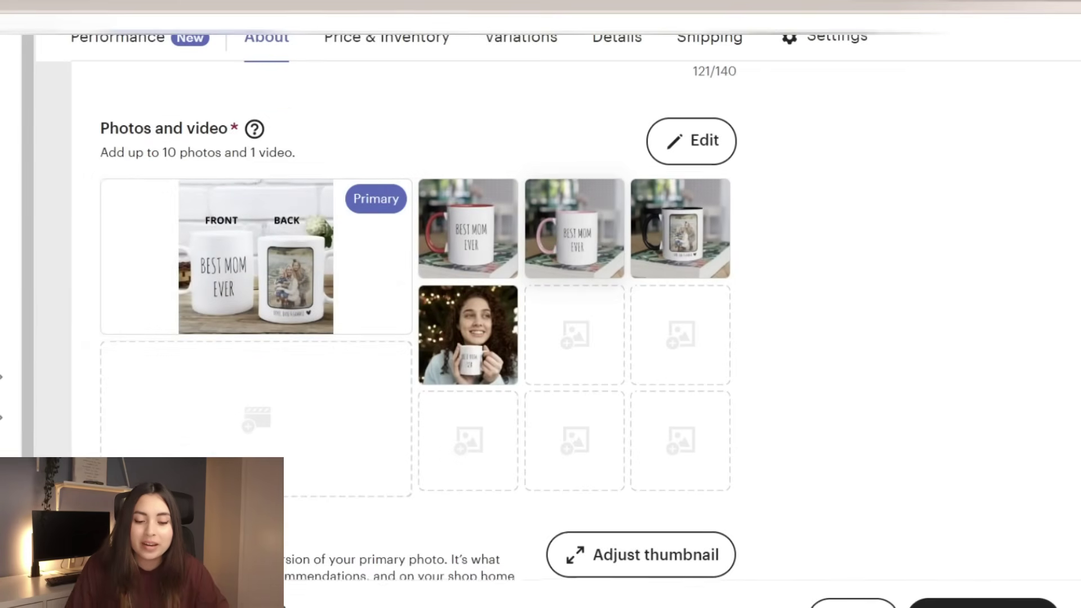
{"action": "scroll", "coordinate": [757, 225], "scroll_direction": "down", "scroll_amount": 5}
{"action": "left_click", "coordinate": [703, 166]}
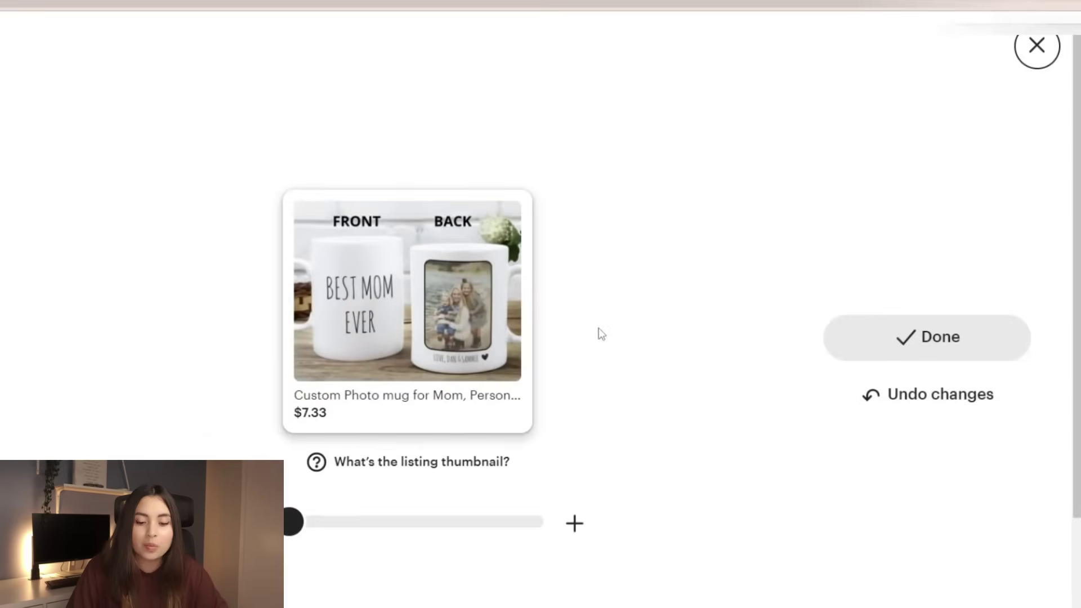
{"action": "mouse_move", "coordinate": [424, 323]}
{"action": "left_mouse_down"}
{"action": "mouse_move", "coordinate": [417, 316]}
{"action": "mouse_move", "coordinate": [424, 326]}
{"action": "left_mouse_up"}
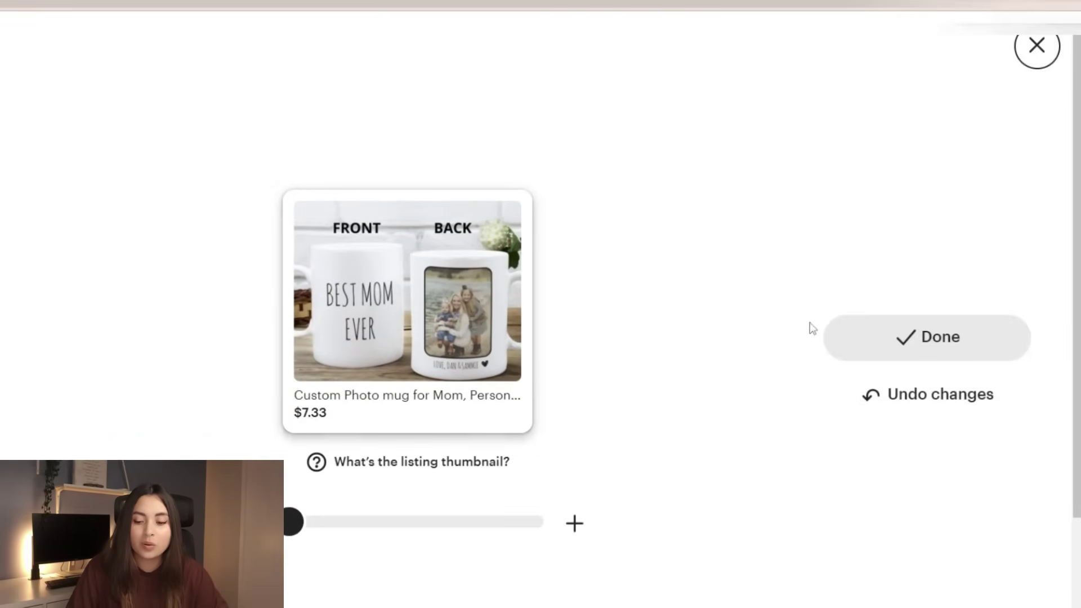
{"action": "left_click", "coordinate": [919, 351]}
{"action": "scroll", "coordinate": [923, 304], "scroll_direction": "down", "scroll_amount": 3}
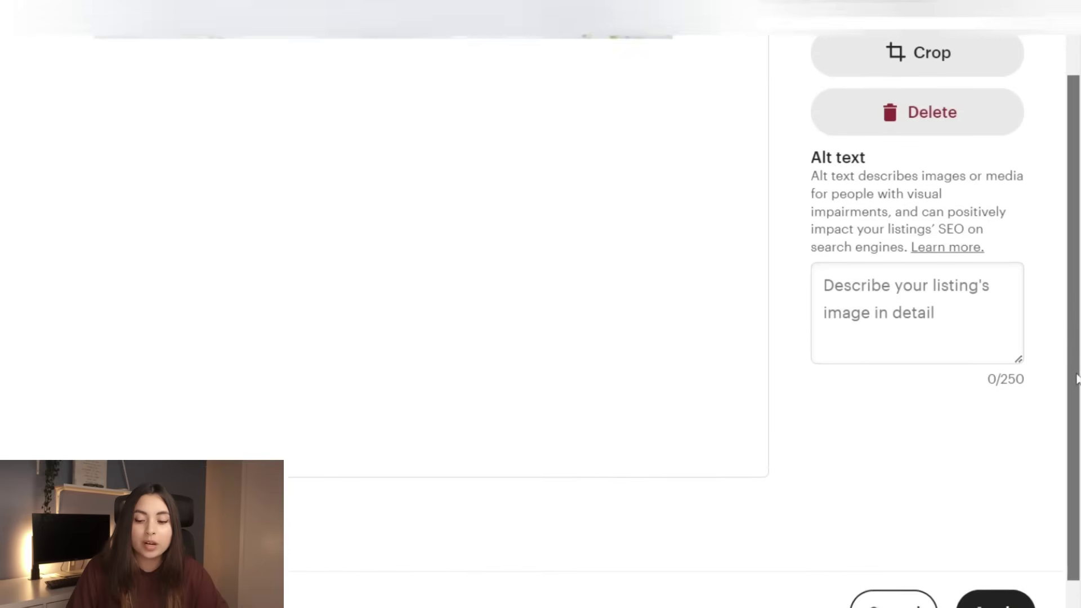
{"action": "left_click", "coordinate": [867, 258]}
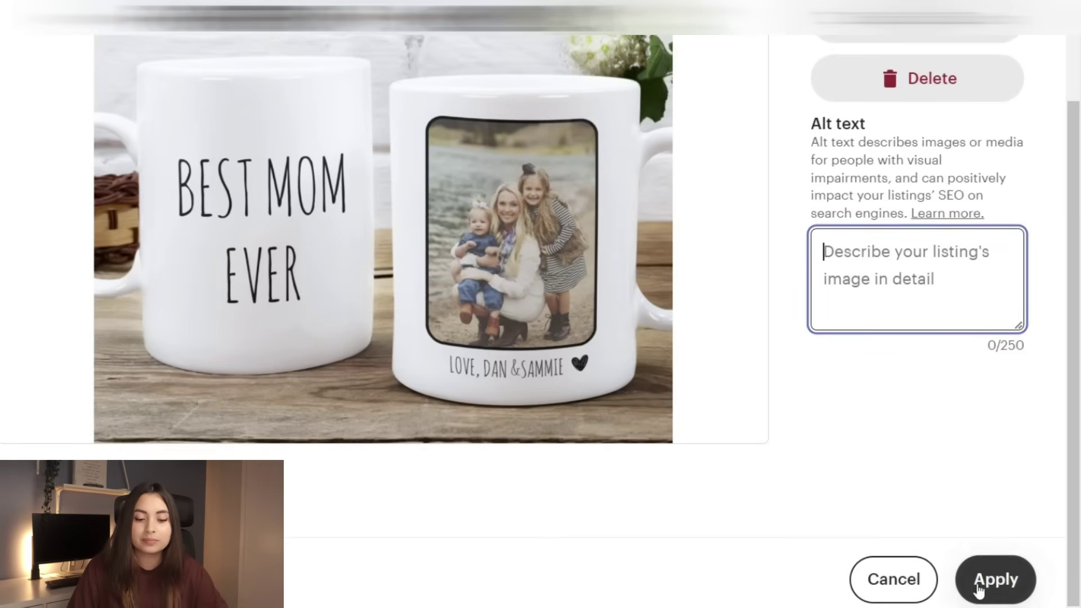
{"action": "left_click", "coordinate": [995, 585]}
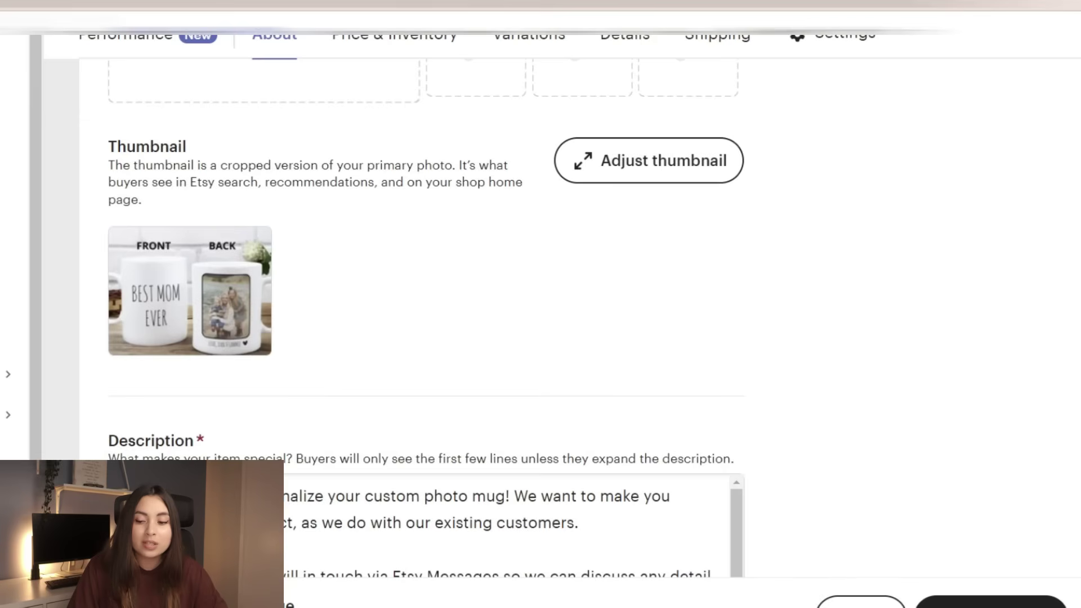
Step: Add personalization with buyer instructions requesting a very clear picture on Etsy messenger and their text below, plus an example starting "Love," with two first names
{"action": "scroll", "coordinate": [563, 253], "scroll_direction": "down", "scroll_amount": 10}
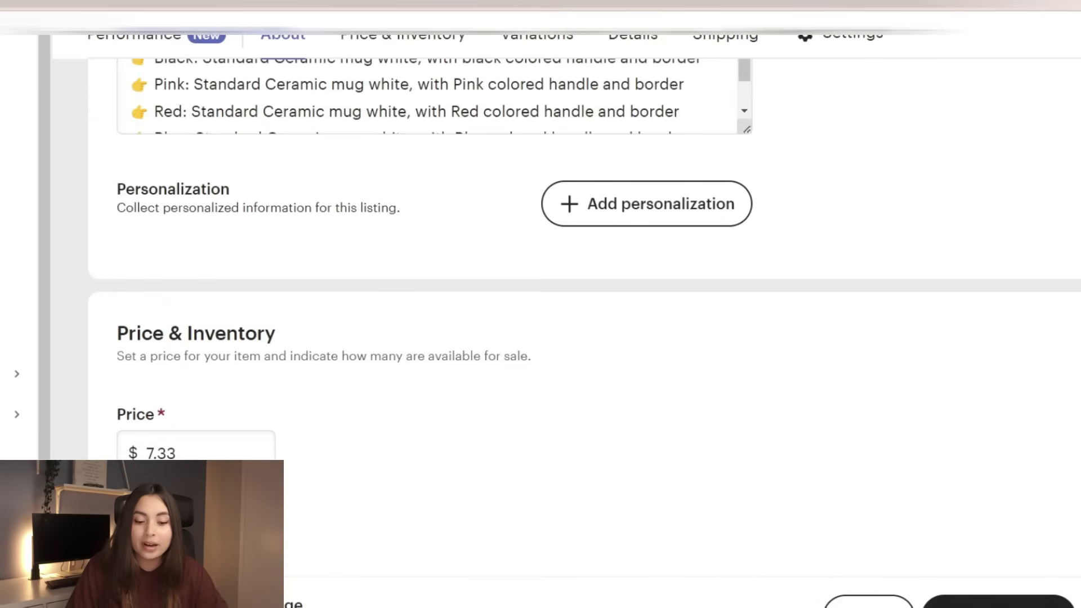
{"action": "scroll", "coordinate": [563, 253], "scroll_direction": "down", "scroll_amount": 3}
{"action": "scroll", "coordinate": [563, 253], "scroll_direction": "up", "scroll_amount": 2}
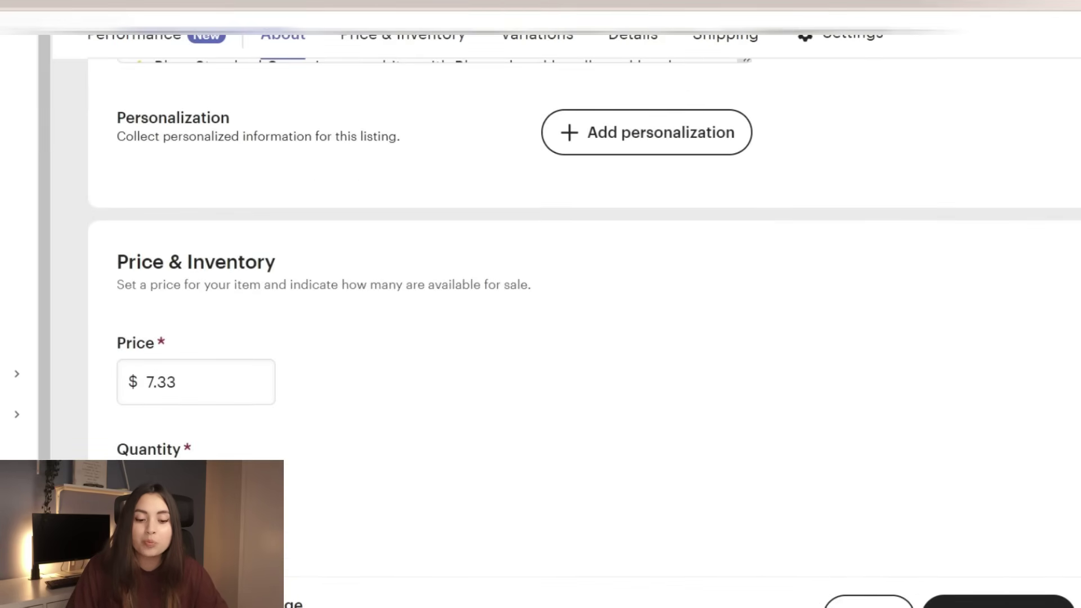
{"action": "left_click", "coordinate": [690, 133]}
{"action": "left_click", "coordinate": [318, 248]}
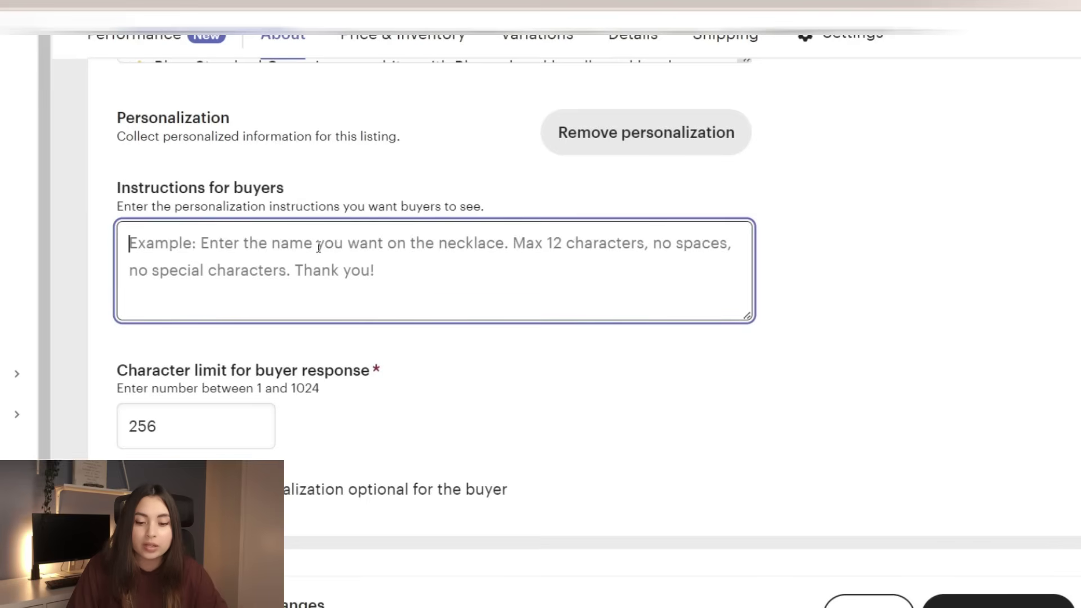
{"action": "type", "text": "1-Make sure your sending very clear picture  on Etsy messenger. 2- Please type your text below. Example: Love, Sarah and Brandon"}
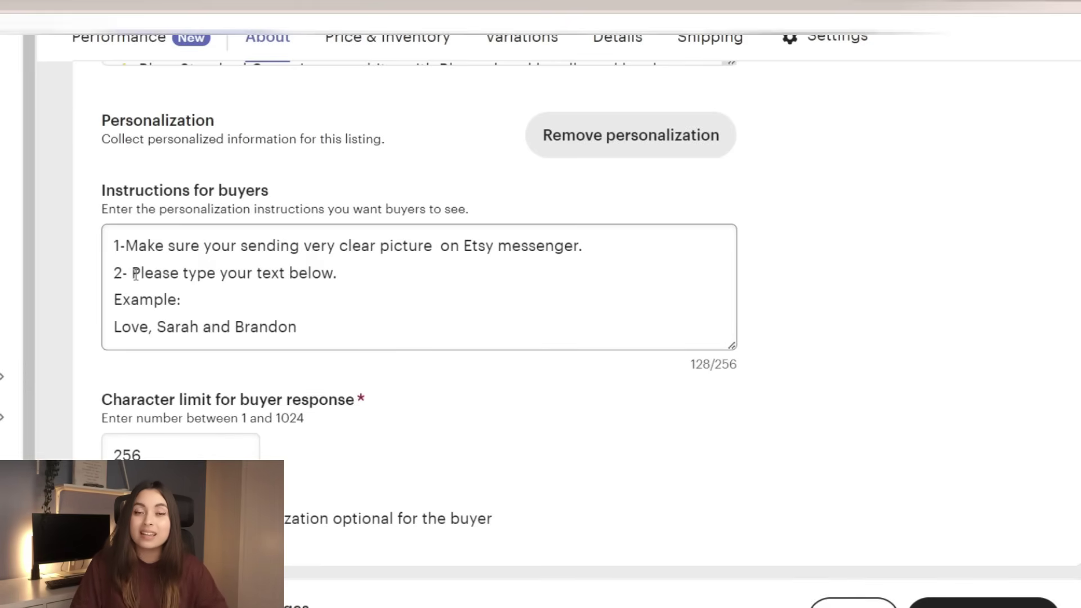
{"action": "left_click", "coordinate": [129, 274]}
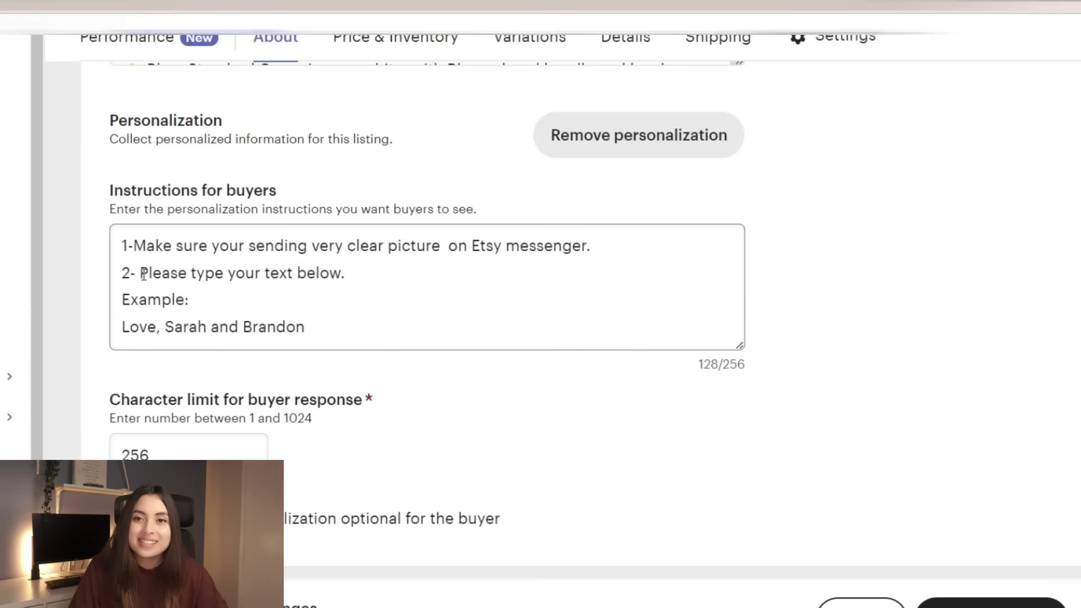
{"action": "left_click", "coordinate": [136, 274]}
{"action": "key", "text": "Right"}
{"action": "key", "text": "Right"}
{"action": "key", "text": "Right"}
{"action": "key", "text": "Right"}
{"action": "key", "text": "Right"}
{"action": "key", "text": "Right"}
{"action": "key", "text": "Right"}
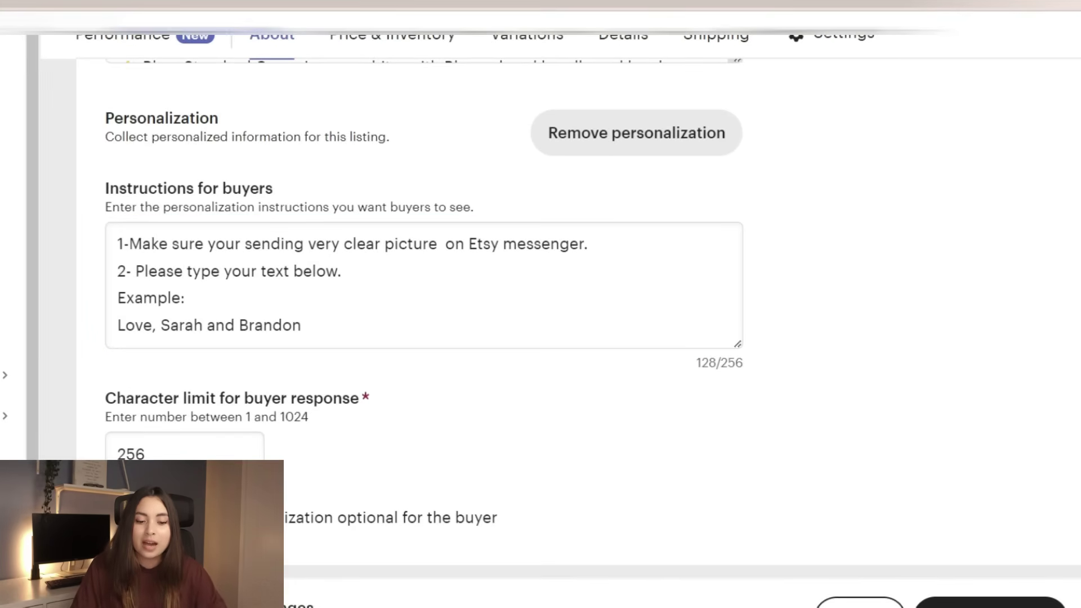
Step: Create a custom variation named Mug Options and enable linking photos to it
{"action": "scroll", "coordinate": [578, 259], "scroll_direction": "down", "scroll_amount": 15}
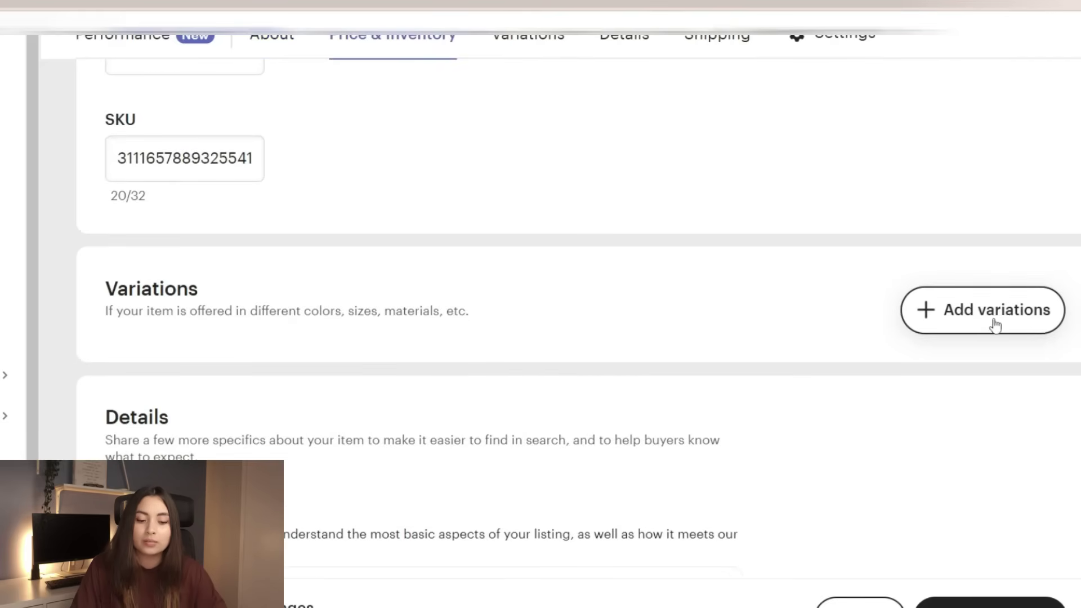
{"action": "left_click", "coordinate": [1000, 317]}
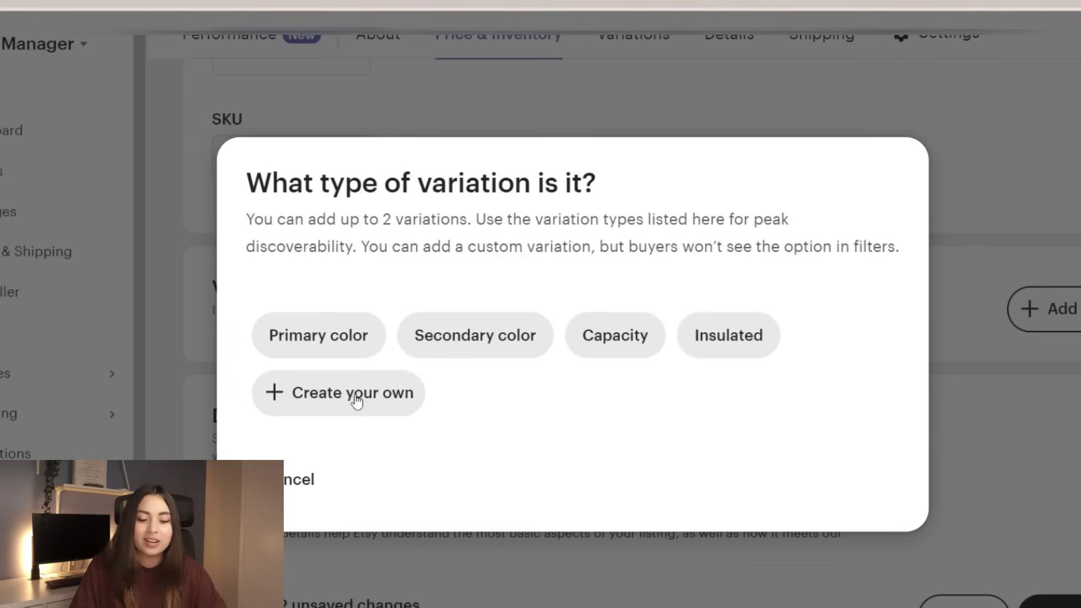
{"action": "left_click", "coordinate": [356, 400]}
{"action": "left_click", "coordinate": [340, 197]}
{"action": "type", "text": "Mug Optio"}
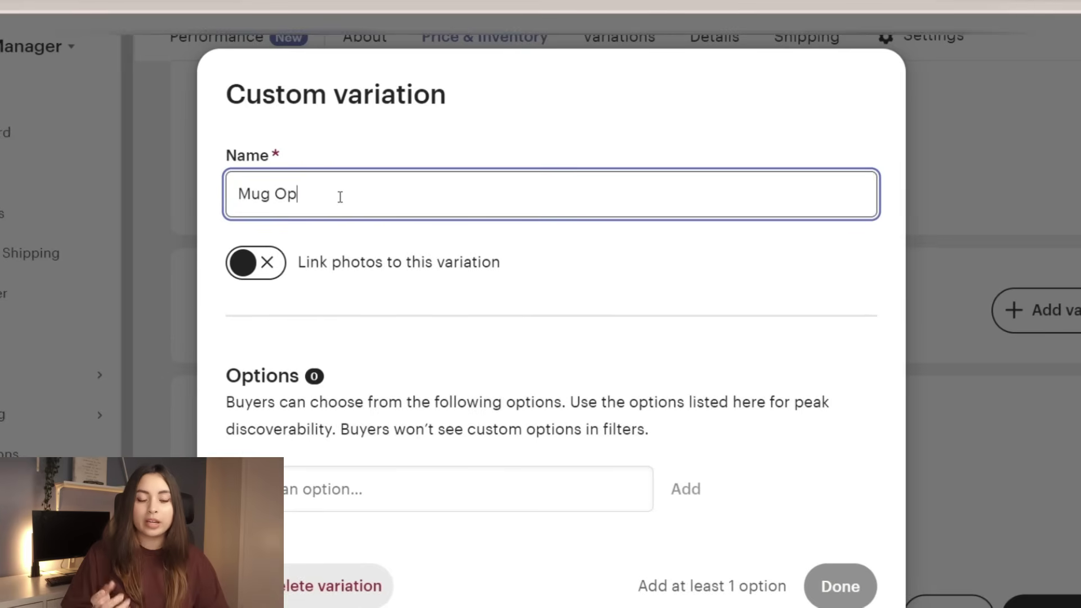
{"action": "type", "text": "ns"}
{"action": "left_click", "coordinate": [322, 276]}
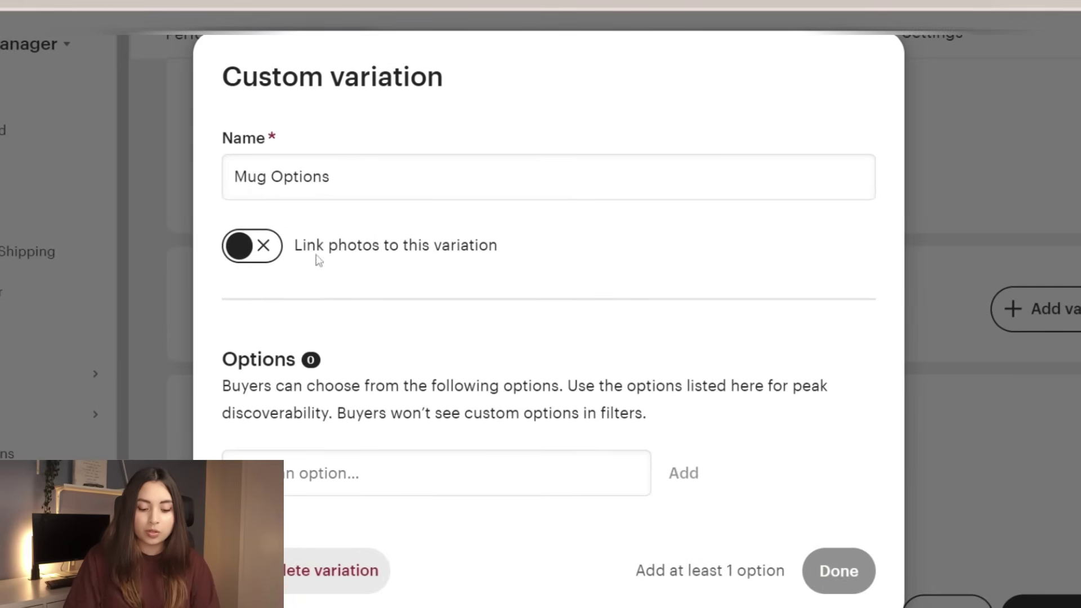
{"action": "left_click", "coordinate": [247, 246]}
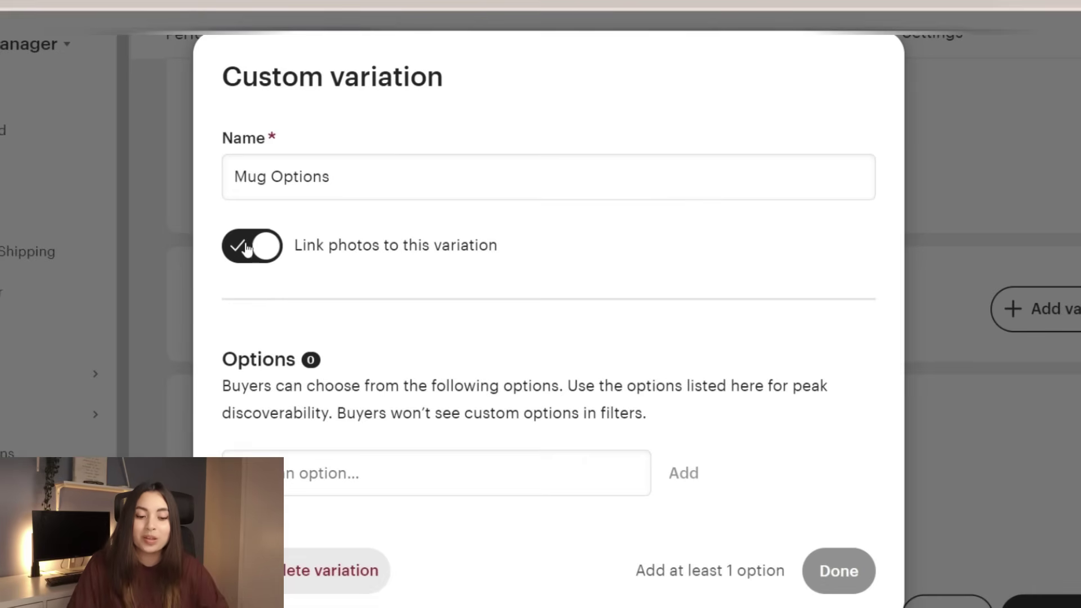
Step: Add the options White 11 oz, Black Handle 11 oz, Pink Handle 11 oz, Red Handle 11 oz and White 15 oz to the Mug Options variation
{"action": "left_click", "coordinate": [469, 472]}
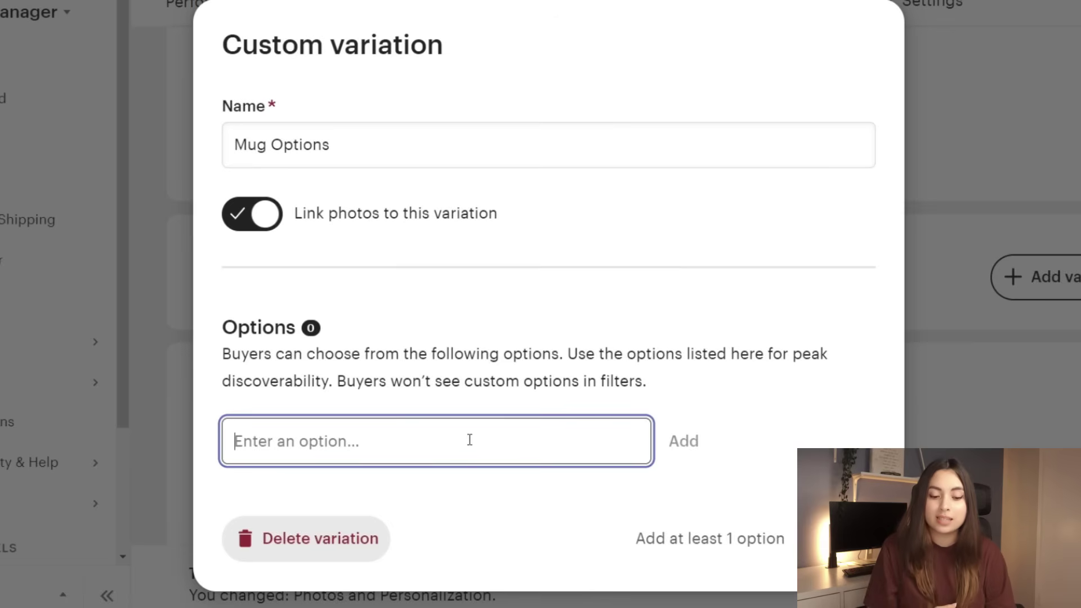
{"action": "type", "text": "All"}
{"action": "type", "text": "Black H"}
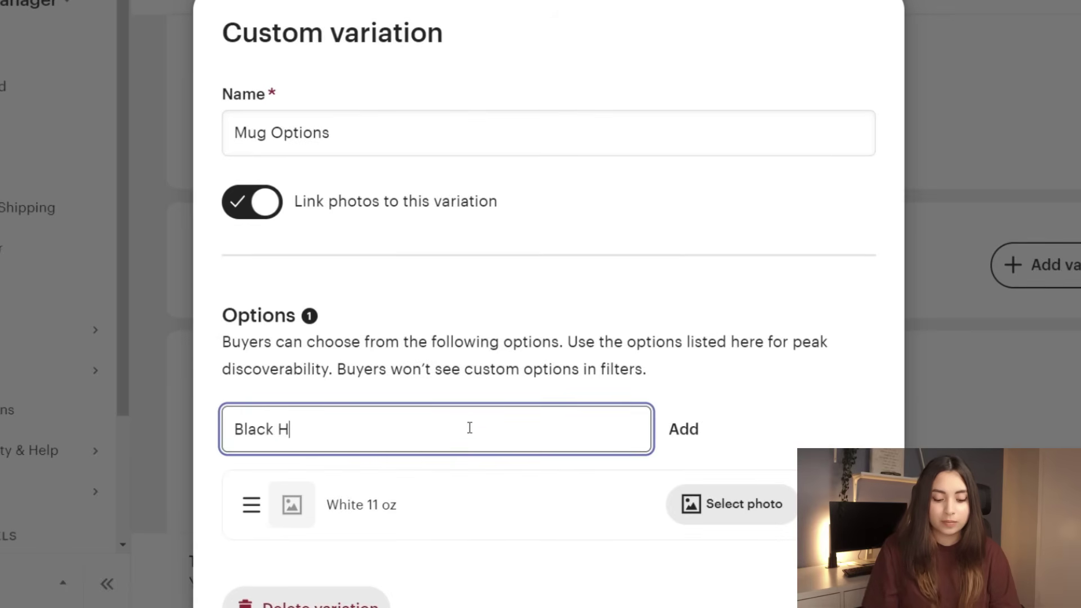
{"action": "type", "text": "andle 11 oz"}
{"action": "key", "text": "Return"}
{"action": "type", "text": "Pink Handle 11 oz"}
{"action": "key", "text": "Return"}
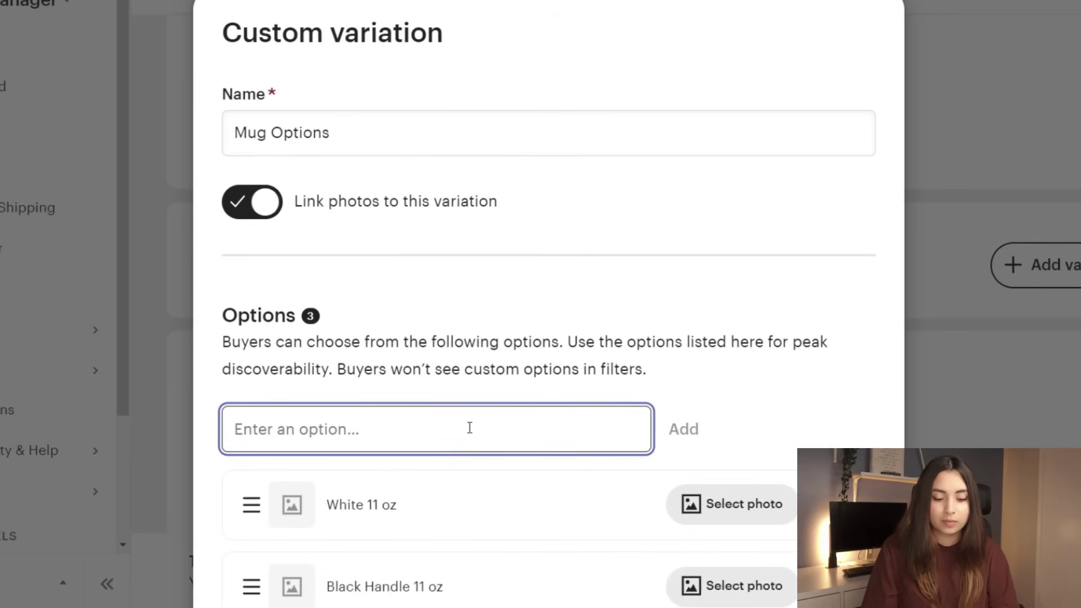
{"action": "type", "text": "Red Handle 11 oz"}
{"action": "key", "text": "Return"}
{"action": "type", "text": "White 15 oz"}
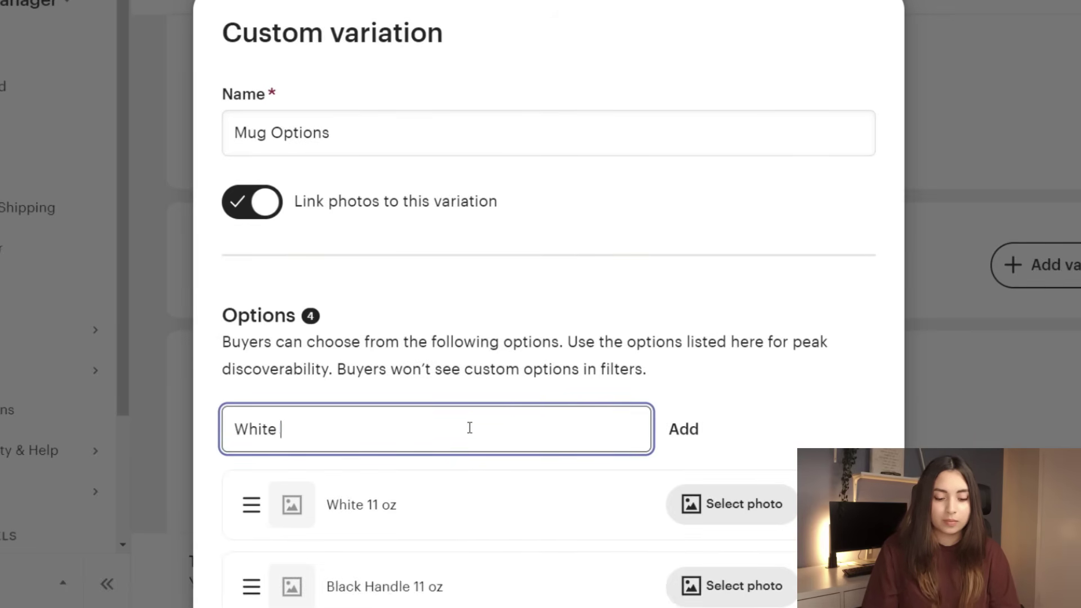
{"action": "key", "text": "Return"}
Step: Link the FRONT/BACK mug photo to the White 11 oz option and the black-handled mug photo to Black Handle 11 oz
{"action": "scroll", "coordinate": [731, 113], "scroll_direction": "down", "scroll_amount": 5}
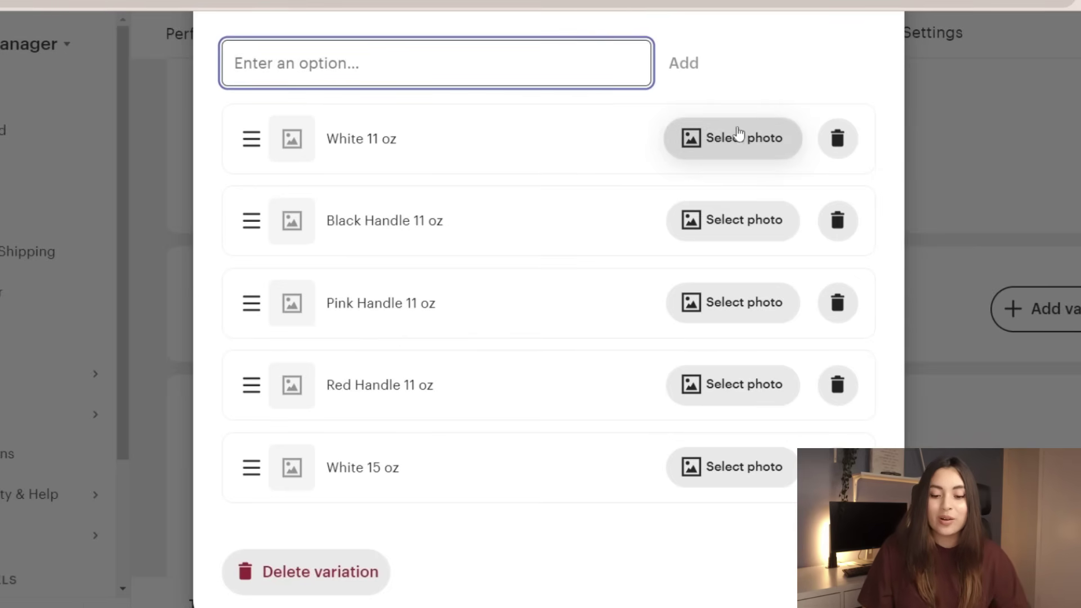
{"action": "left_click", "coordinate": [730, 142]}
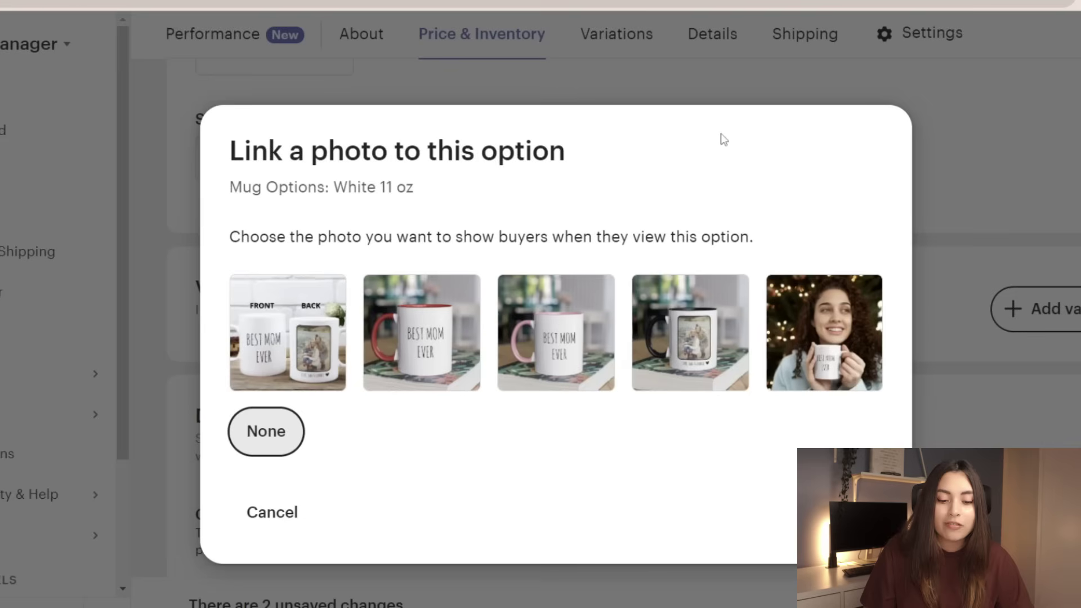
{"action": "left_click", "coordinate": [282, 332]}
{"action": "scroll", "coordinate": [767, 284], "scroll_direction": "down", "scroll_amount": 5}
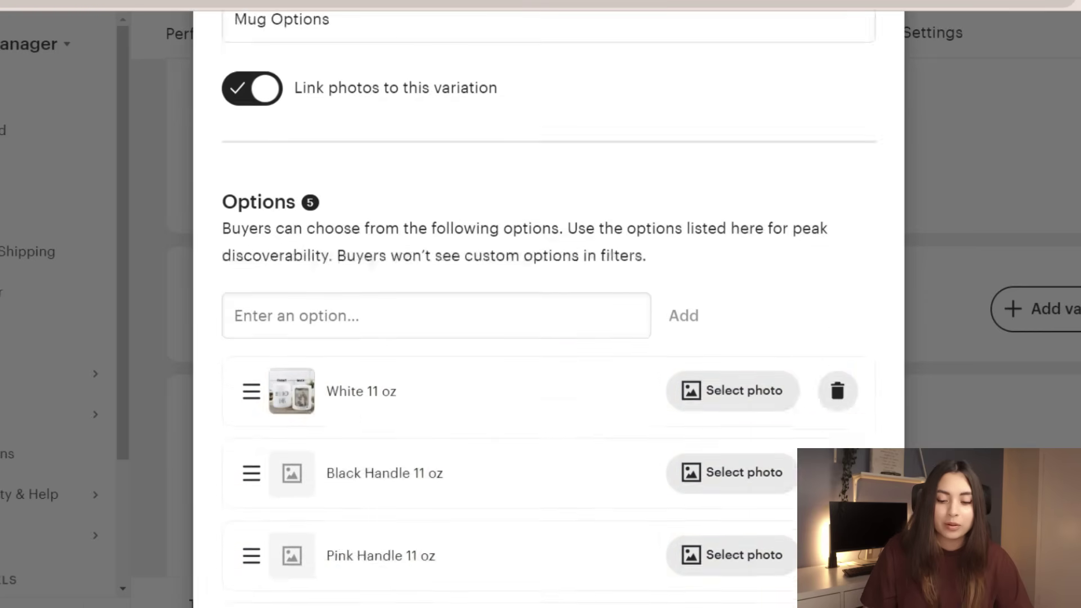
{"action": "left_click", "coordinate": [715, 286]}
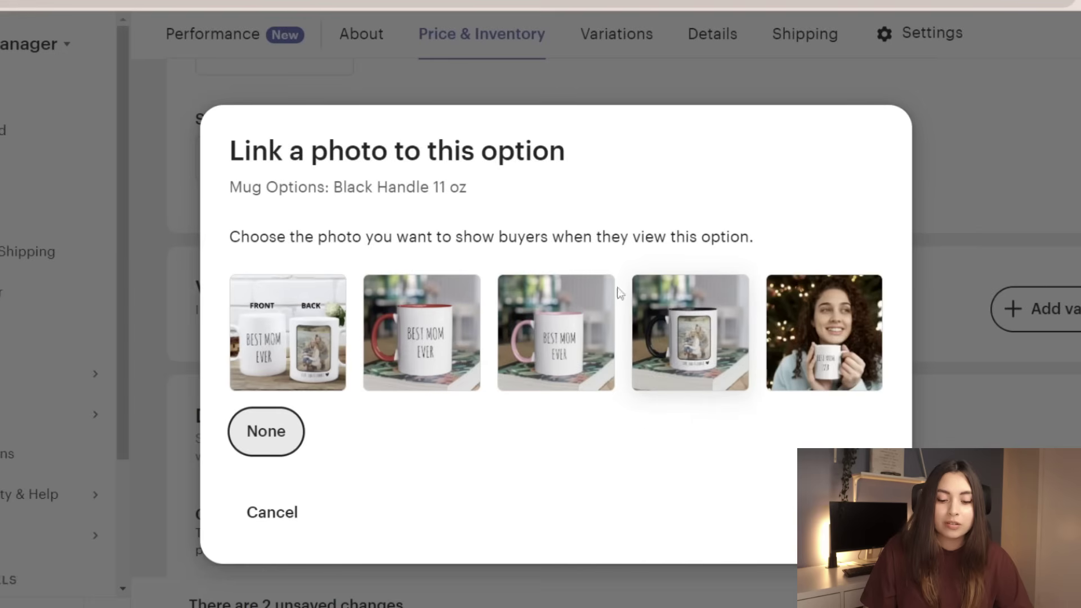
{"action": "left_click_drag", "start_coordinate": [334, 187], "coordinate": [431, 184]}
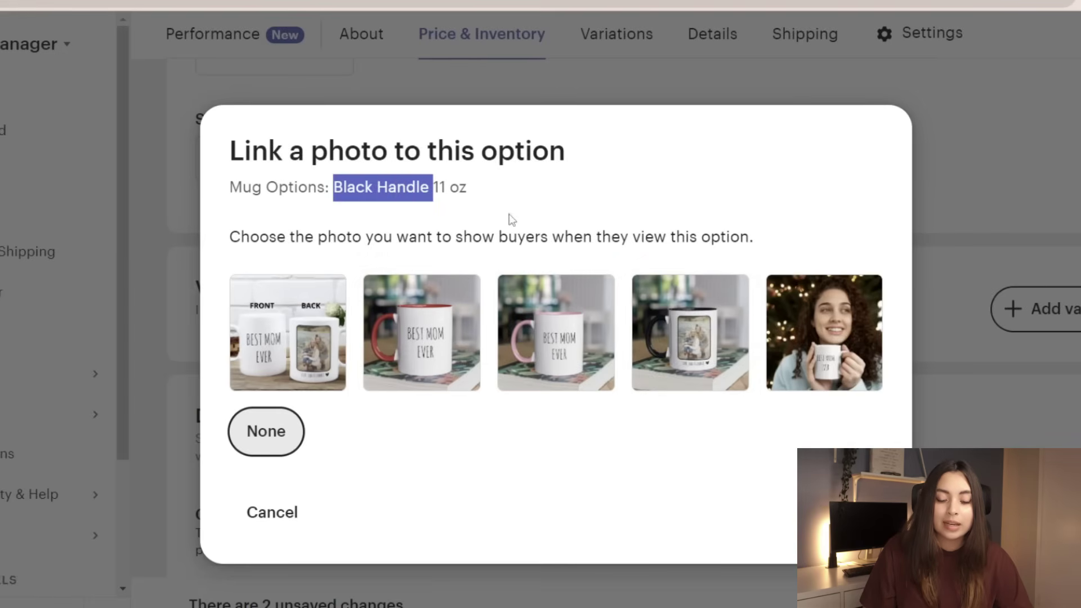
{"action": "left_click", "coordinate": [697, 353]}
Step: Link the pink-handled mug photo to the Pink Handle 11 oz option and the red-handled mug photo to Red Handle 11 oz
{"action": "scroll", "coordinate": [714, 345], "scroll_direction": "down", "scroll_amount": 6}
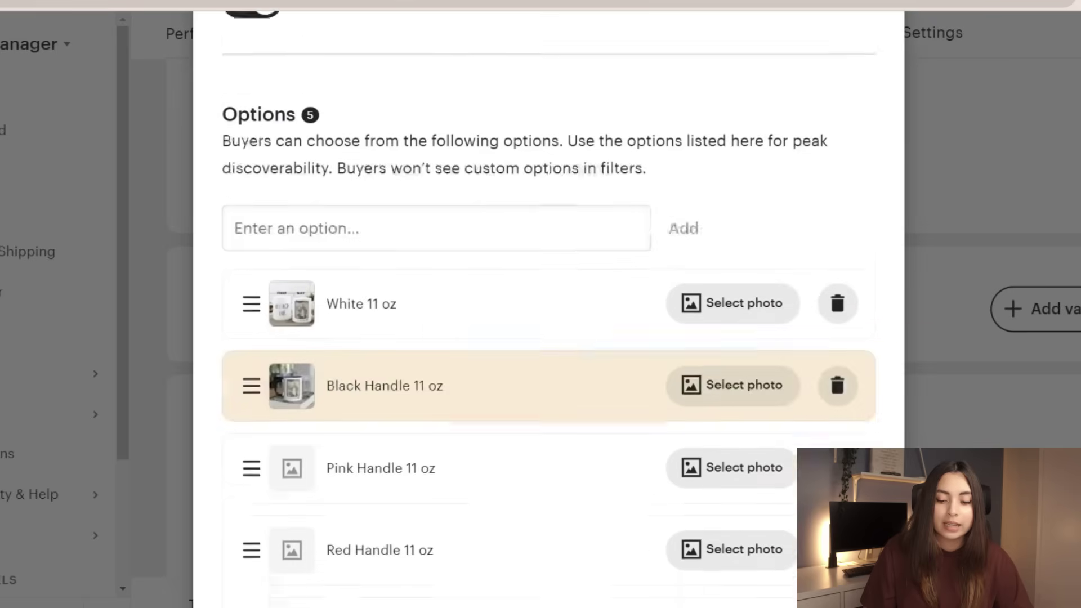
{"action": "left_click", "coordinate": [705, 313]}
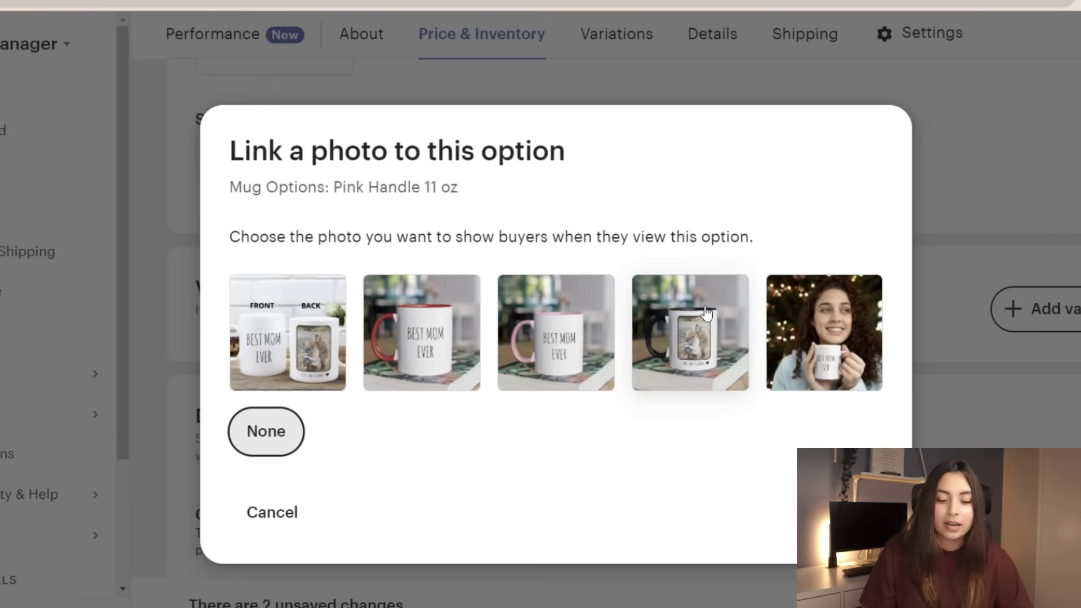
{"action": "left_click", "coordinate": [551, 344]}
{"action": "scroll", "coordinate": [675, 467], "scroll_direction": "down", "scroll_amount": 2}
{"action": "scroll", "coordinate": [714, 405], "scroll_direction": "down", "scroll_amount": 5}
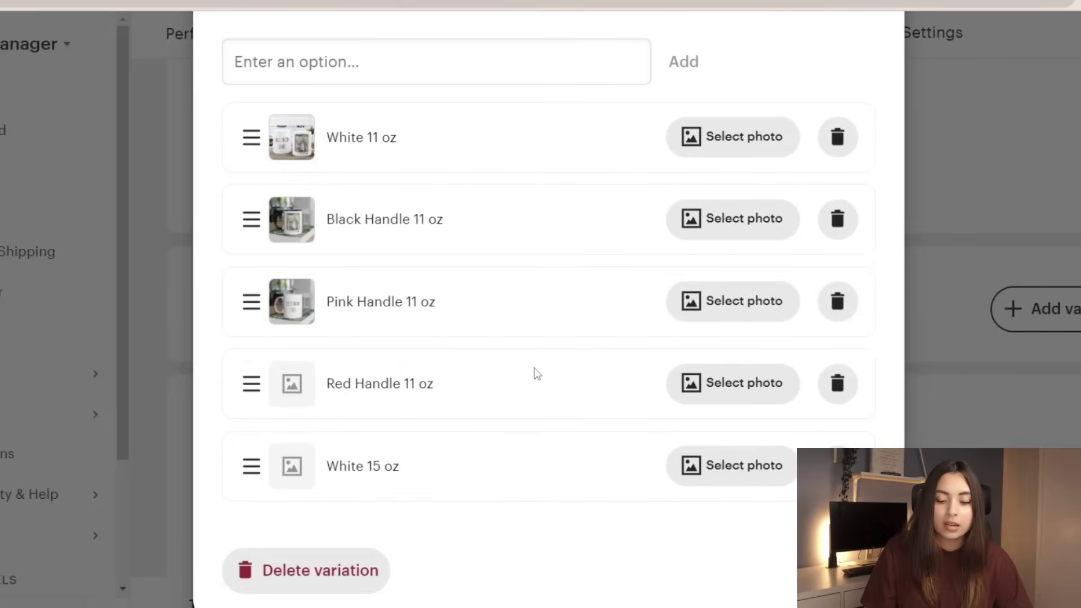
{"action": "left_click", "coordinate": [735, 394]}
{"action": "left_click", "coordinate": [457, 312]}
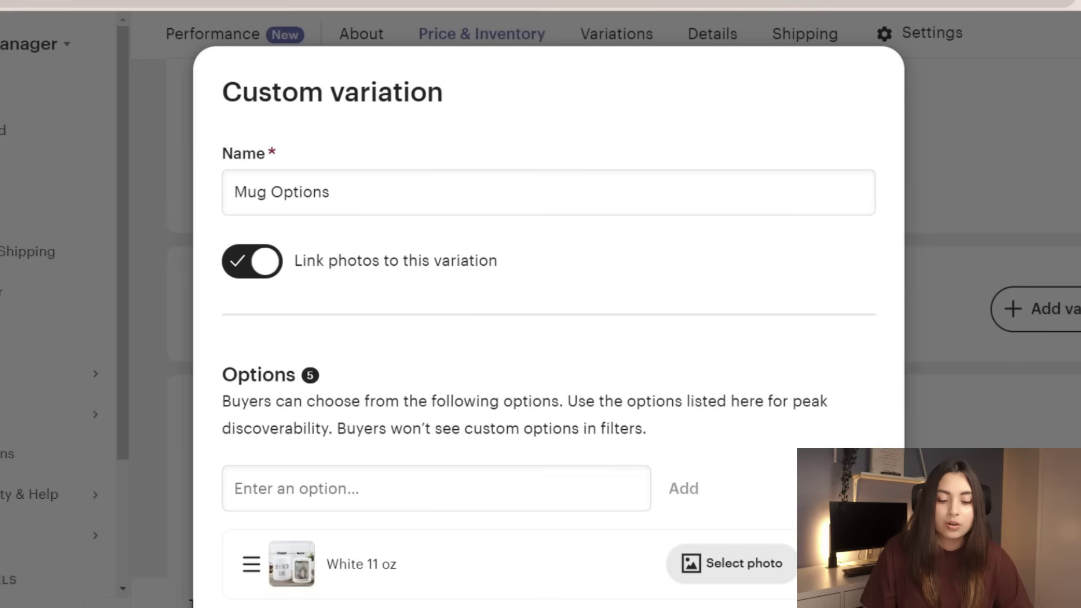
Step: Finish the Mug Options variation and apply it with prices varying by option
{"action": "scroll", "coordinate": [488, 465], "scroll_direction": "down", "scroll_amount": 6}
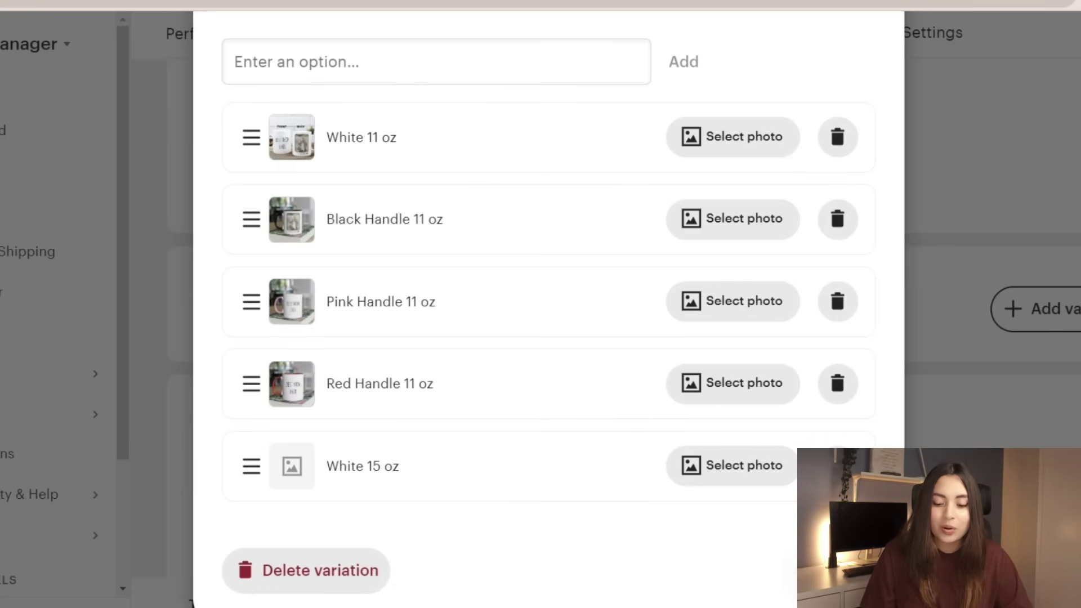
{"action": "left_click", "coordinate": [833, 570]}
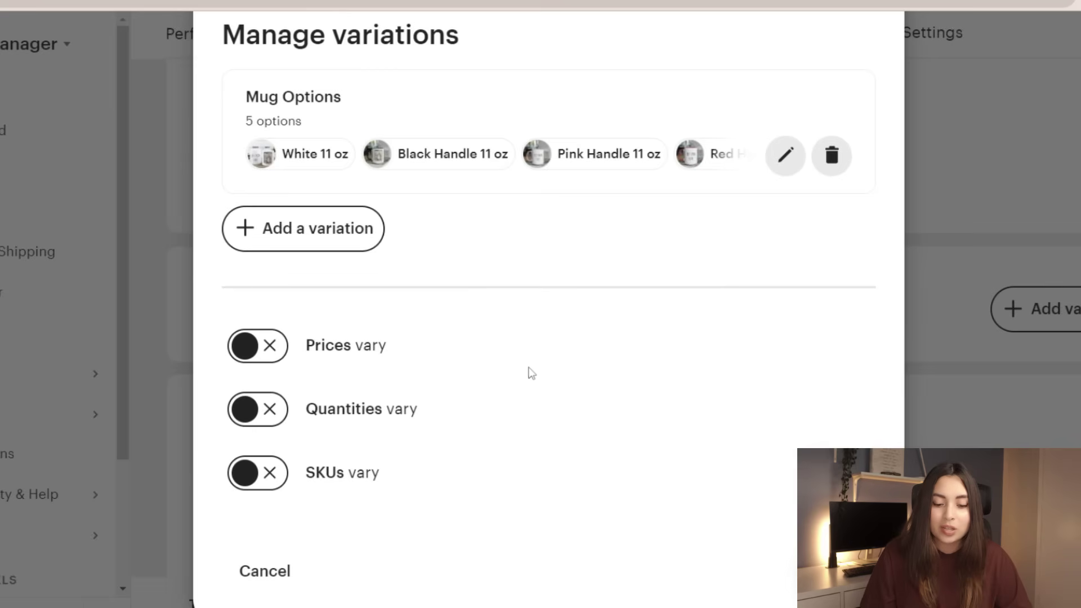
{"action": "left_click", "coordinate": [271, 349]}
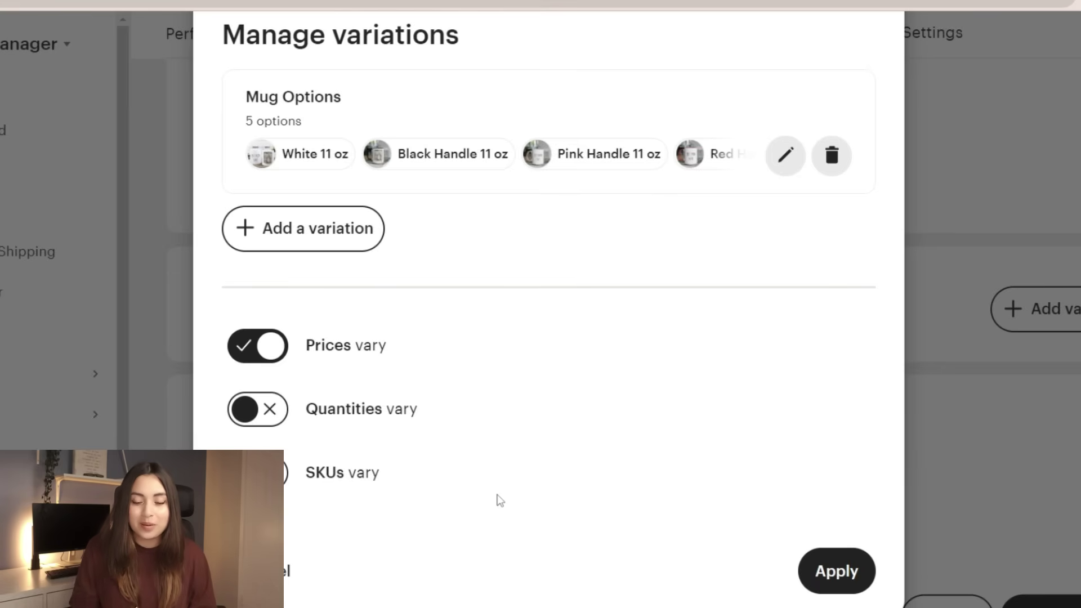
{"action": "left_click", "coordinate": [838, 583]}
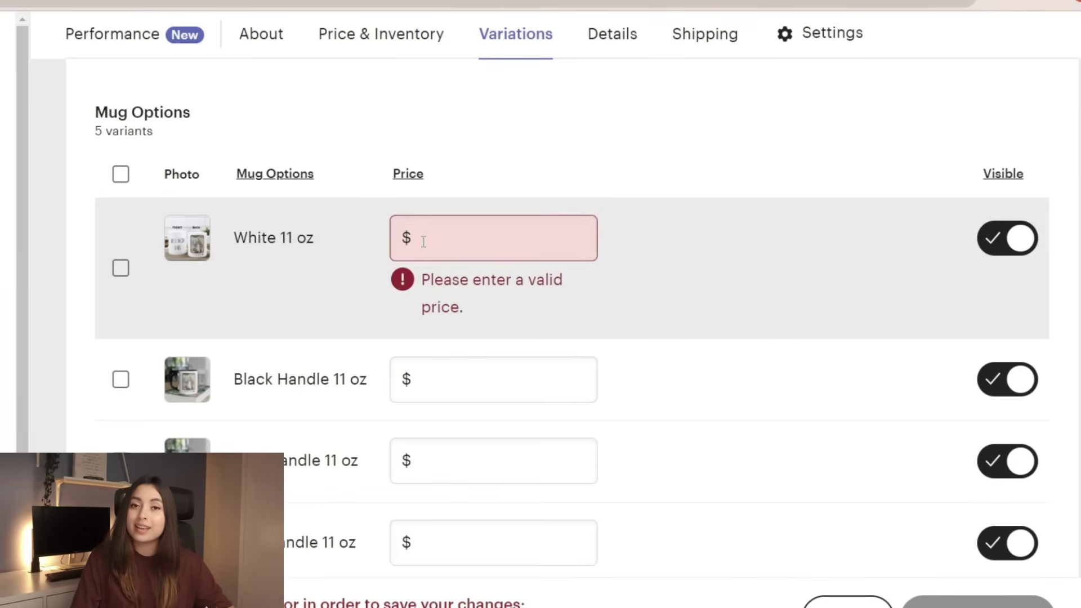
Step: Price White 11 oz at $14.90, the Black, Pink and Red Handle 11 oz options at $15.90 each, and White 15 oz at $19.90
{"action": "left_click", "coordinate": [423, 241]}
{"action": "type", "text": "14.9"}
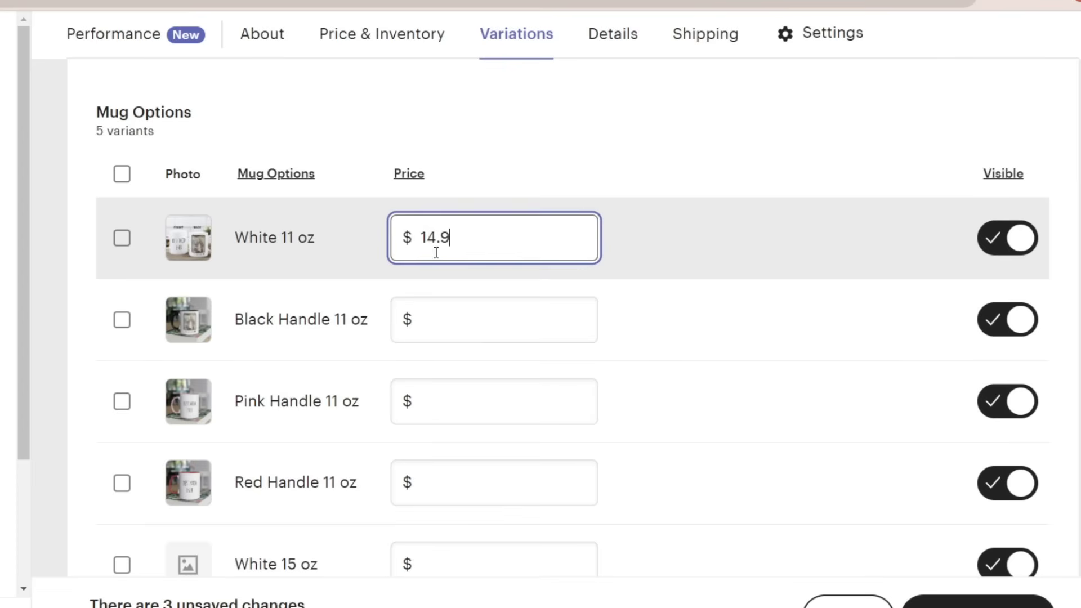
{"action": "left_click", "coordinate": [463, 311]}
{"action": "type", "text": "15.9"}
{"action": "left_click", "coordinate": [464, 400]}
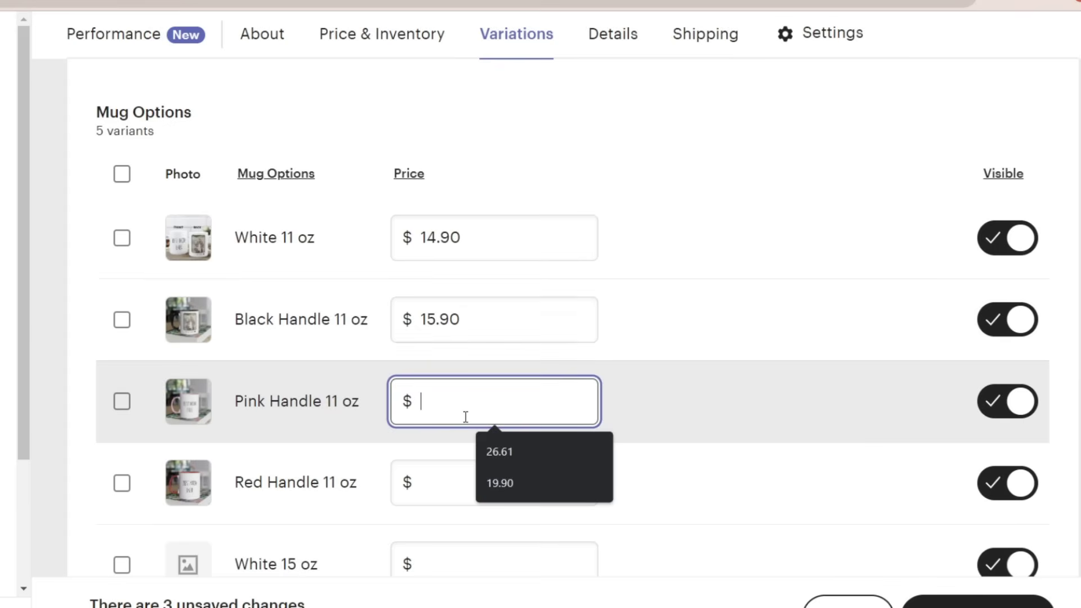
{"action": "type", "text": "15.9"}
{"action": "left_click", "coordinate": [455, 476]}
{"action": "type", "text": "15.9"}
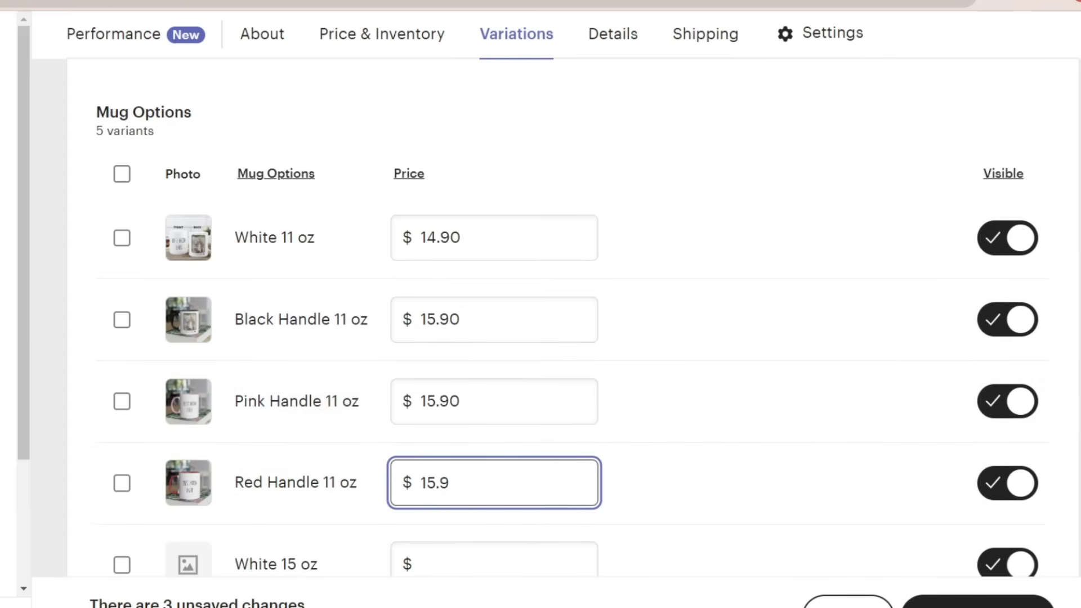
{"action": "scroll", "coordinate": [471, 338], "scroll_direction": "down", "scroll_amount": 3}
{"action": "left_click", "coordinate": [470, 306]}
{"action": "type", "text": "199"}
{"action": "left_click", "coordinate": [598, 391]}
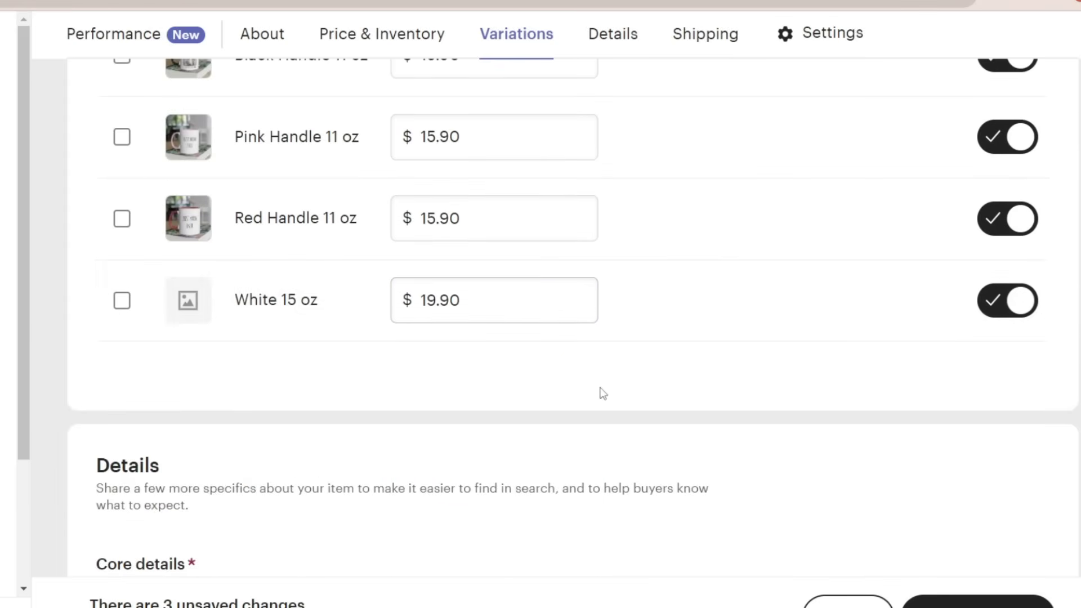
Step: Review the remaining listing details and publish the photo, personalization and variation changes
{"action": "scroll", "coordinate": [598, 391], "scroll_direction": "down", "scroll_amount": 4}
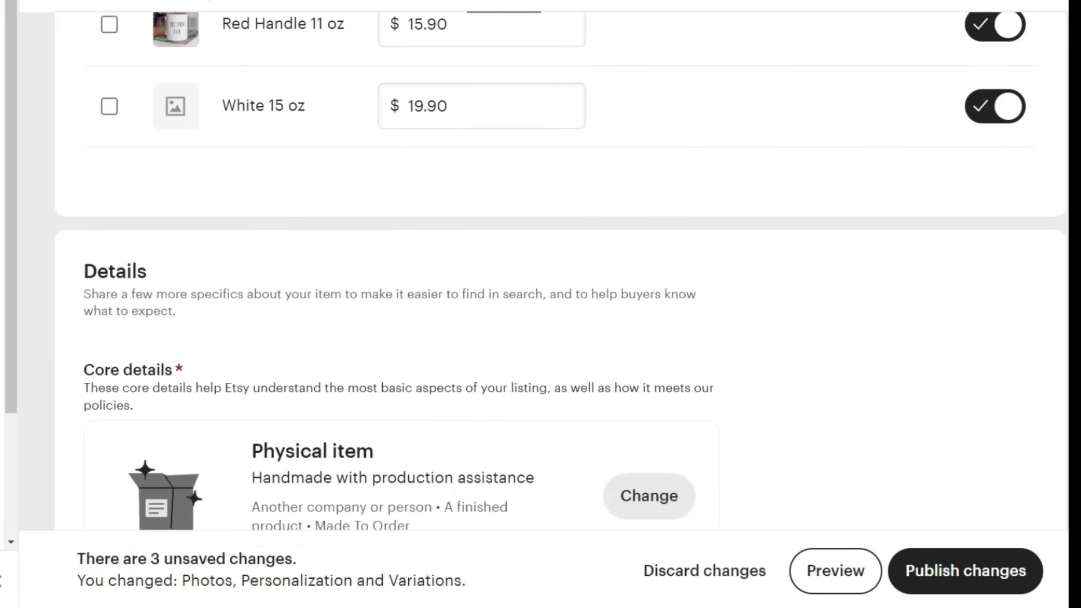
{"action": "scroll", "coordinate": [856, 543], "scroll_direction": "down", "scroll_amount": 6}
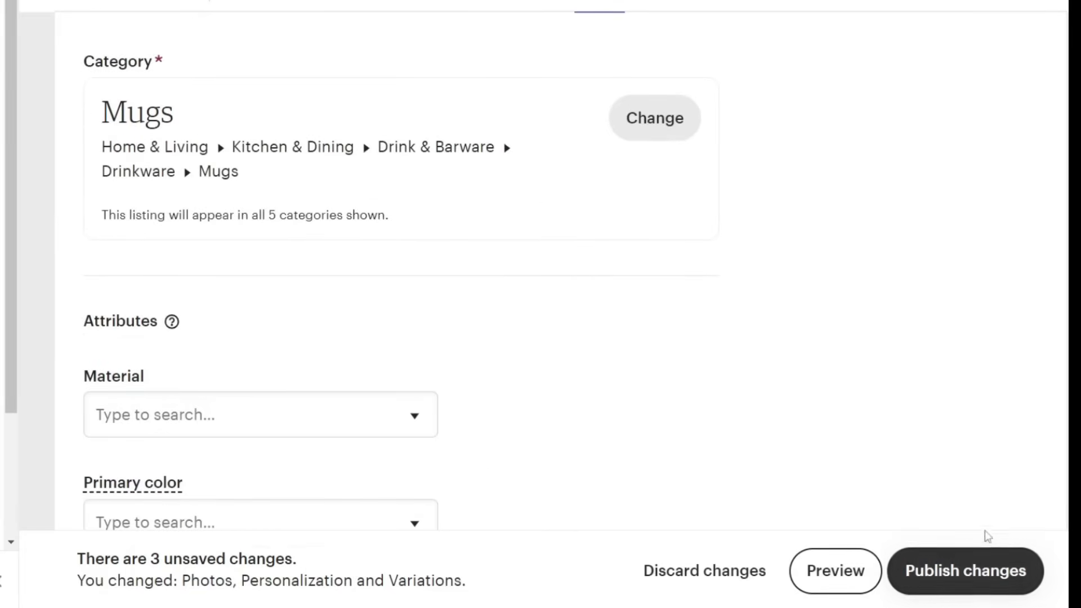
{"action": "scroll", "coordinate": [985, 540], "scroll_direction": "down", "scroll_amount": 3}
{"action": "left_click", "coordinate": [976, 579]}
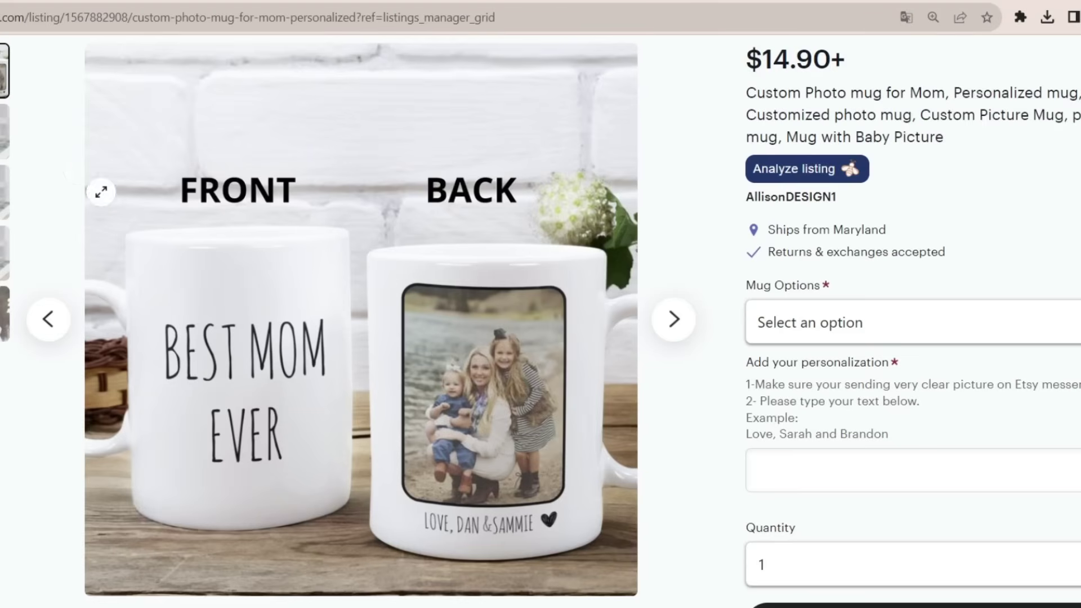
Step: Check the published mug listing's photos and its buyer personalization field
{"action": "left_click", "coordinate": [4, 131]}
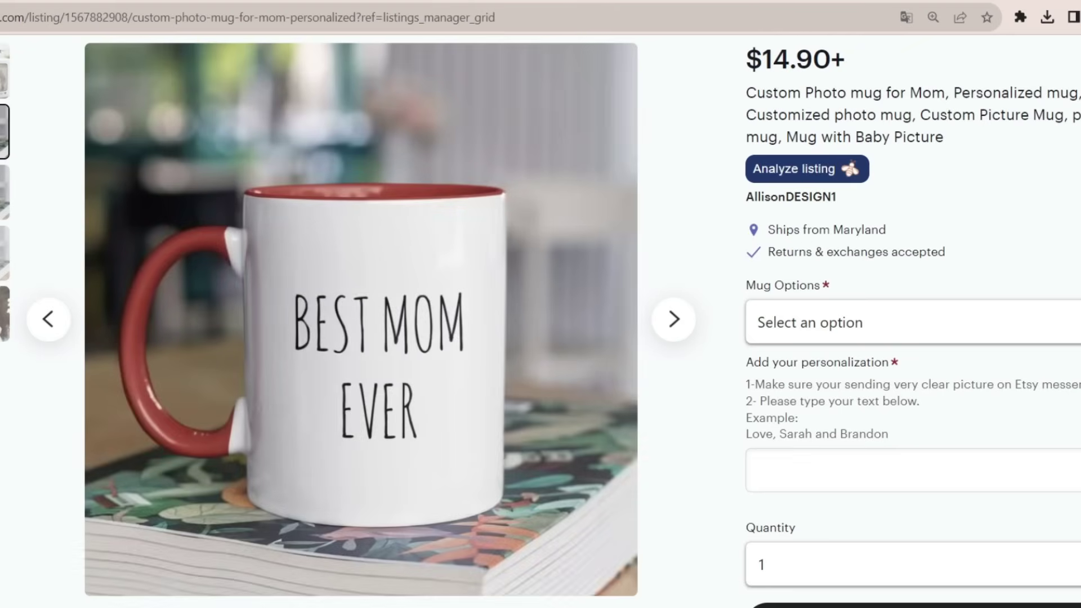
{"action": "left_click", "coordinate": [5, 191]}
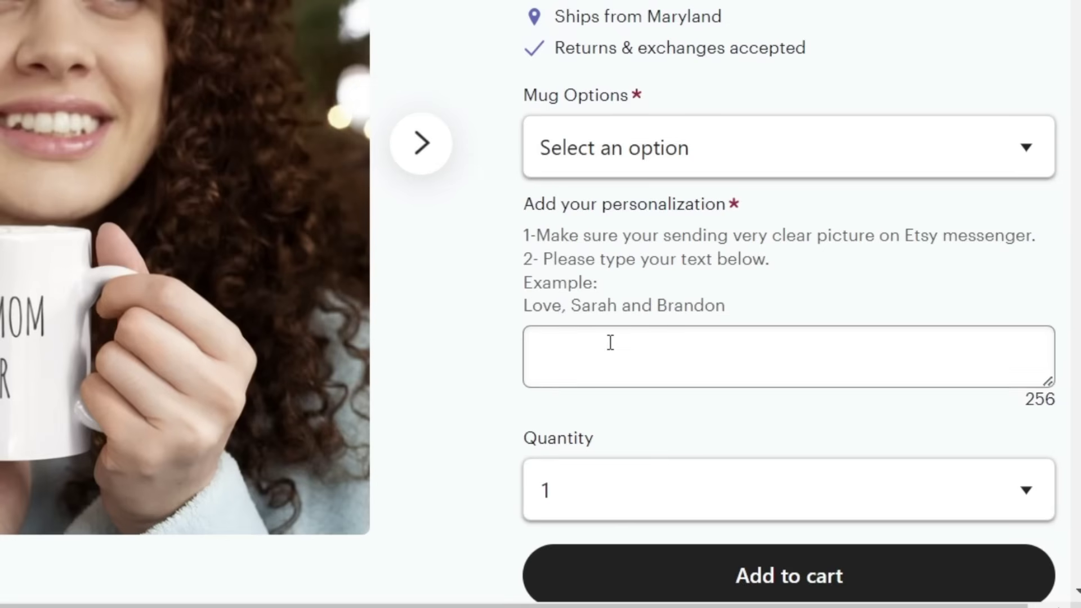
{"action": "left_click", "coordinate": [610, 342]}
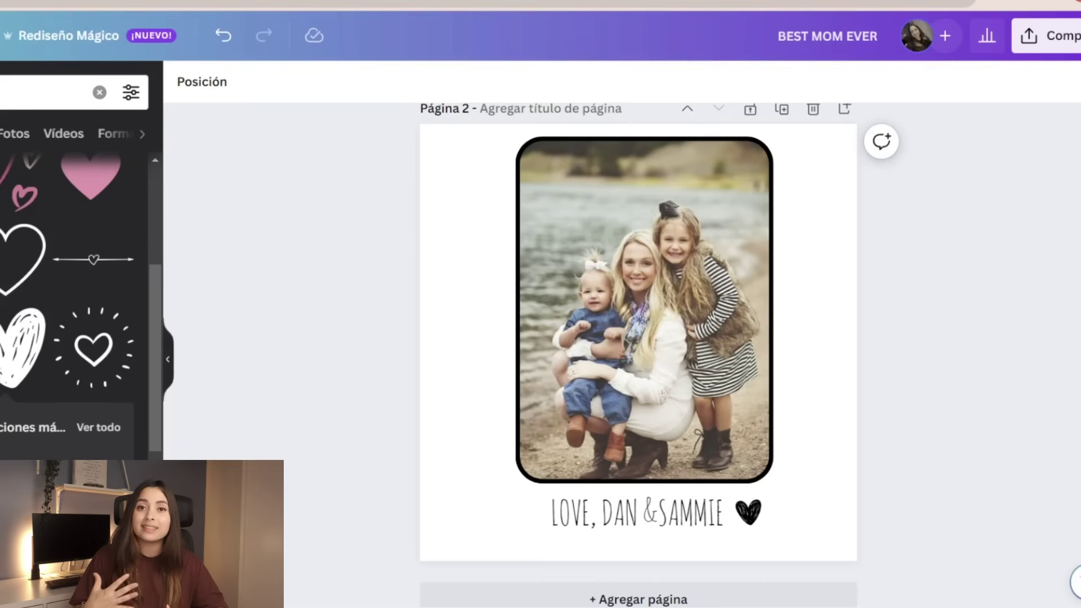
{"action": "scroll", "coordinate": [825, 449], "scroll_direction": "up", "scroll_amount": 2}
{"action": "scroll", "coordinate": [825, 449], "scroll_direction": "down", "scroll_amount": 3}
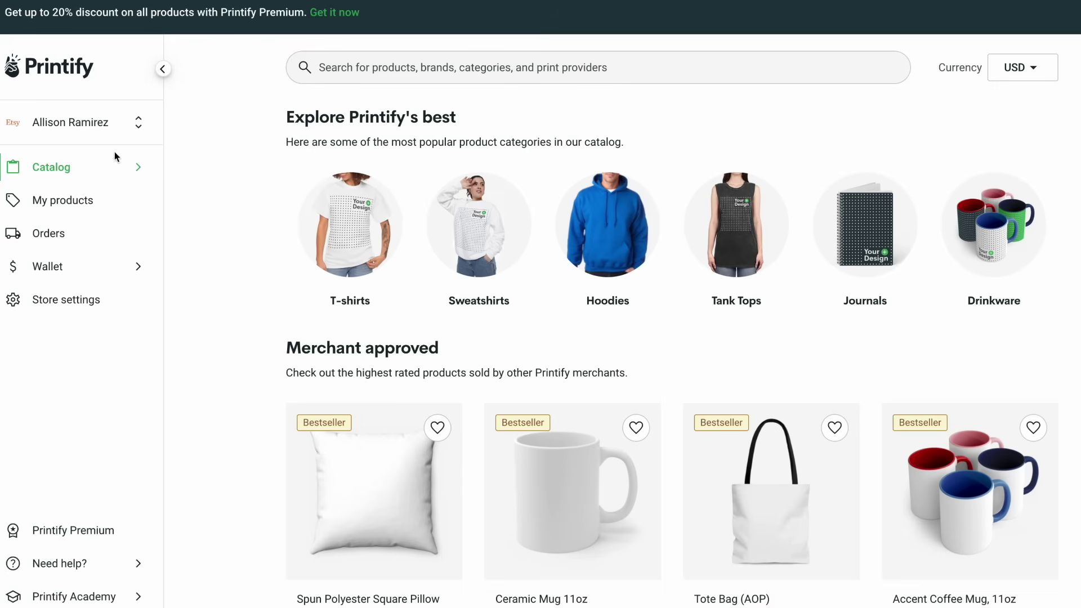
Step: In Printify, search the catalog for "mug", open the Accent Coffee Mug, 11oz, and start designing it with District Photo
{"action": "left_click", "coordinate": [98, 172]}
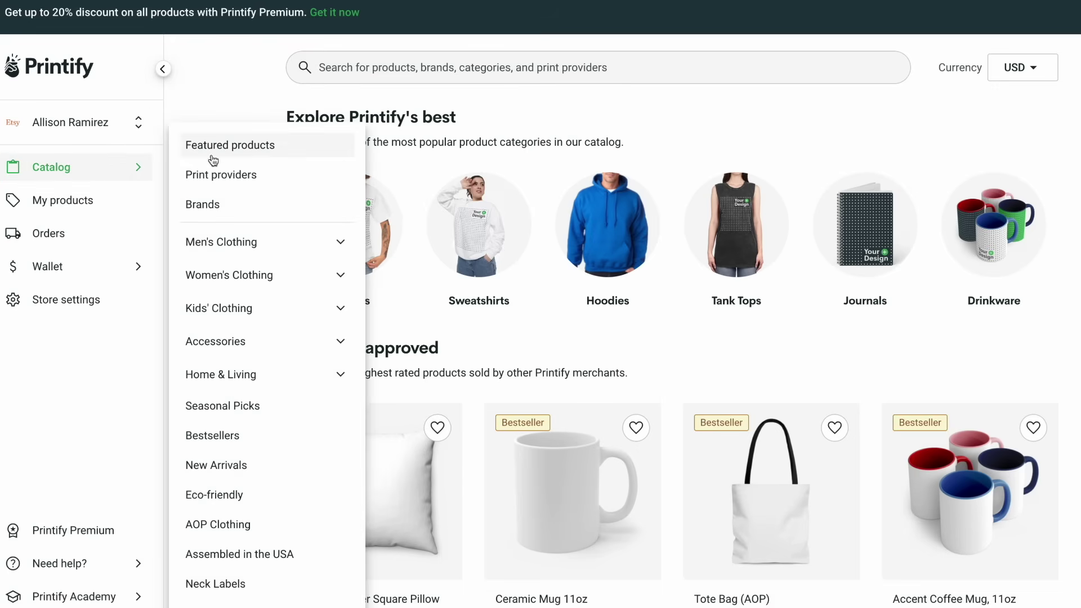
{"action": "left_click", "coordinate": [414, 69]}
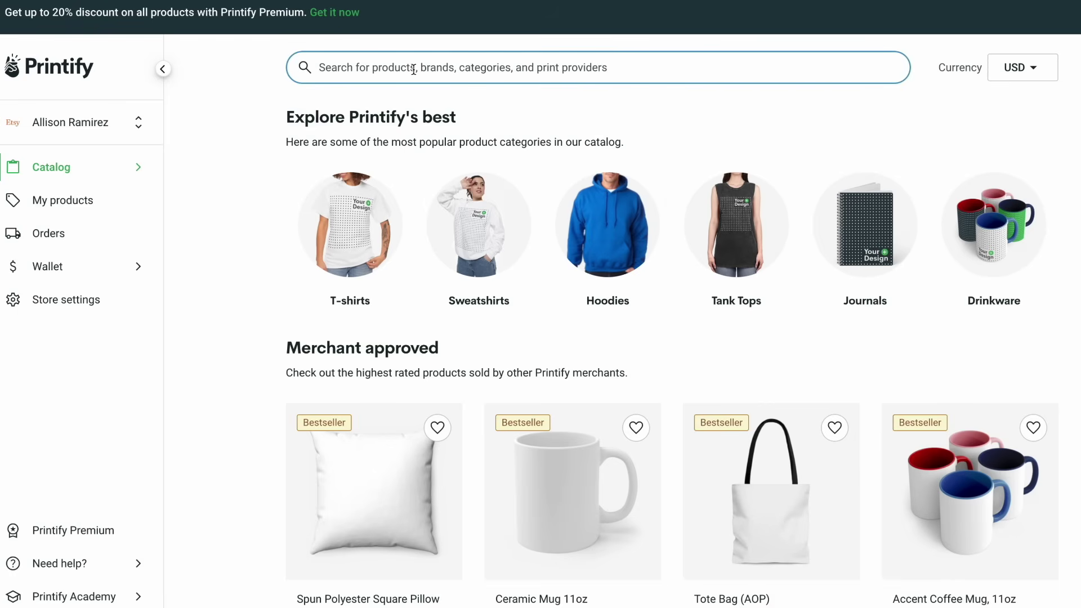
{"action": "type", "text": "mug"}
{"action": "key", "text": "Return"}
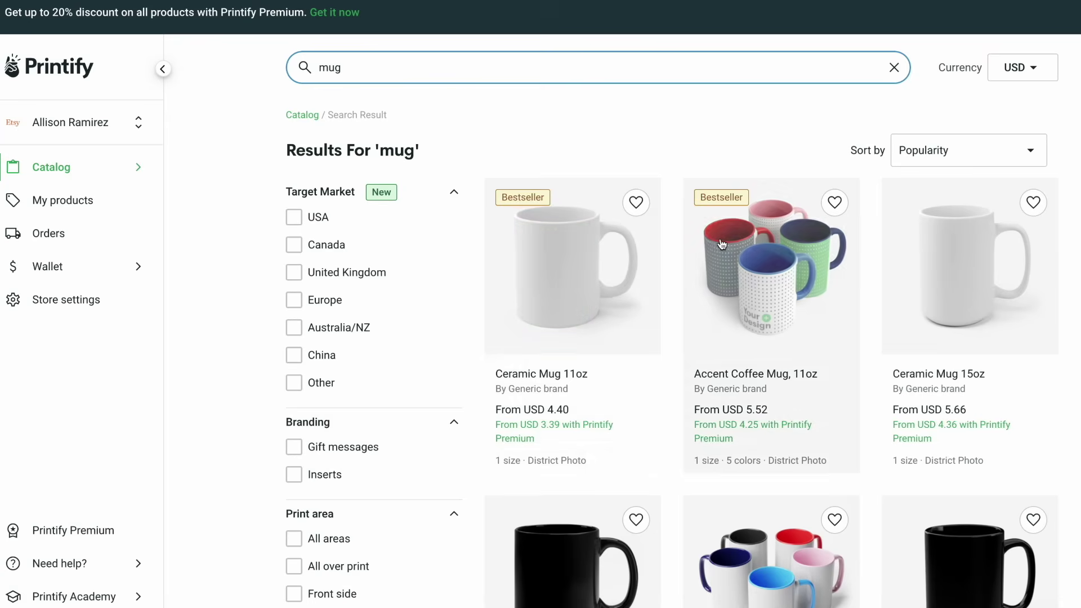
{"action": "left_click", "coordinate": [779, 286]}
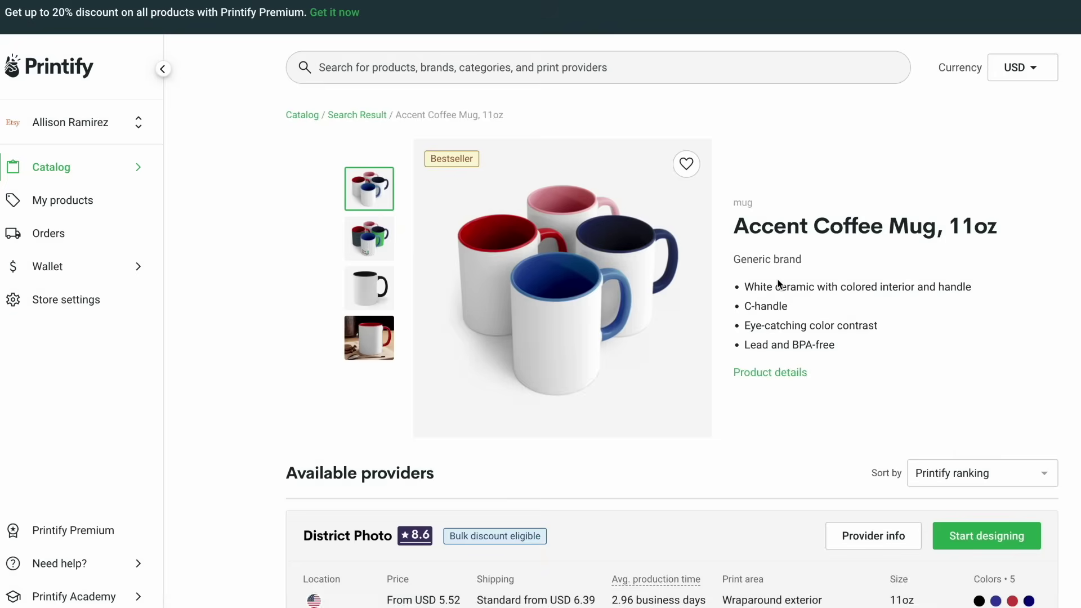
{"action": "scroll", "coordinate": [807, 277], "scroll_direction": "down", "scroll_amount": 2}
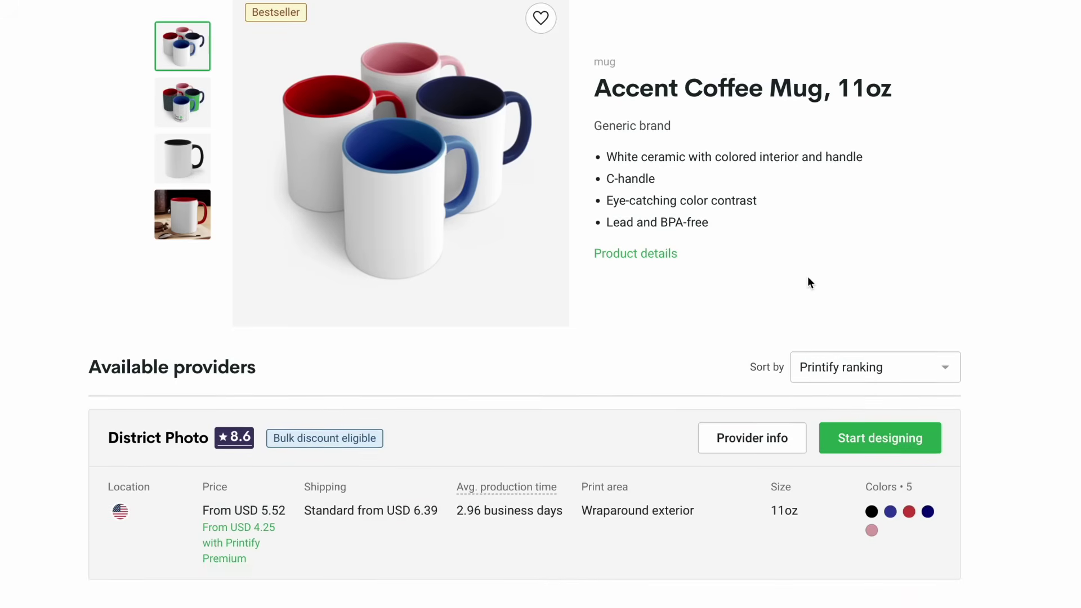
{"action": "left_click", "coordinate": [851, 390]}
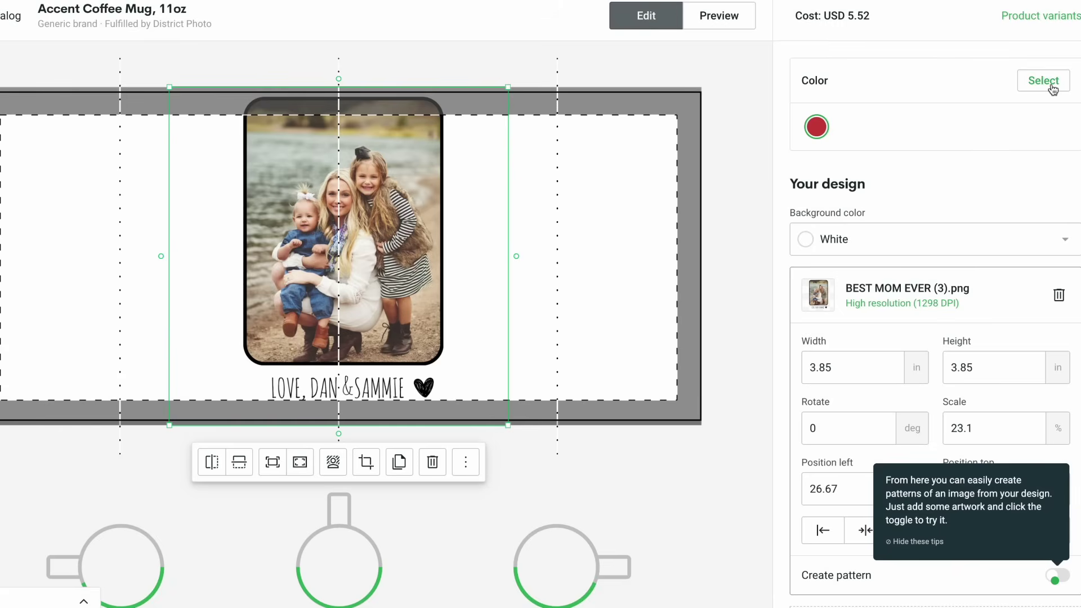
Step: Change the Accent Coffee Mug's color selection to black only, deselecting red
{"action": "left_click", "coordinate": [1052, 89]}
{"action": "left_click", "coordinate": [968, 115]}
{"action": "left_click", "coordinate": [941, 116]}
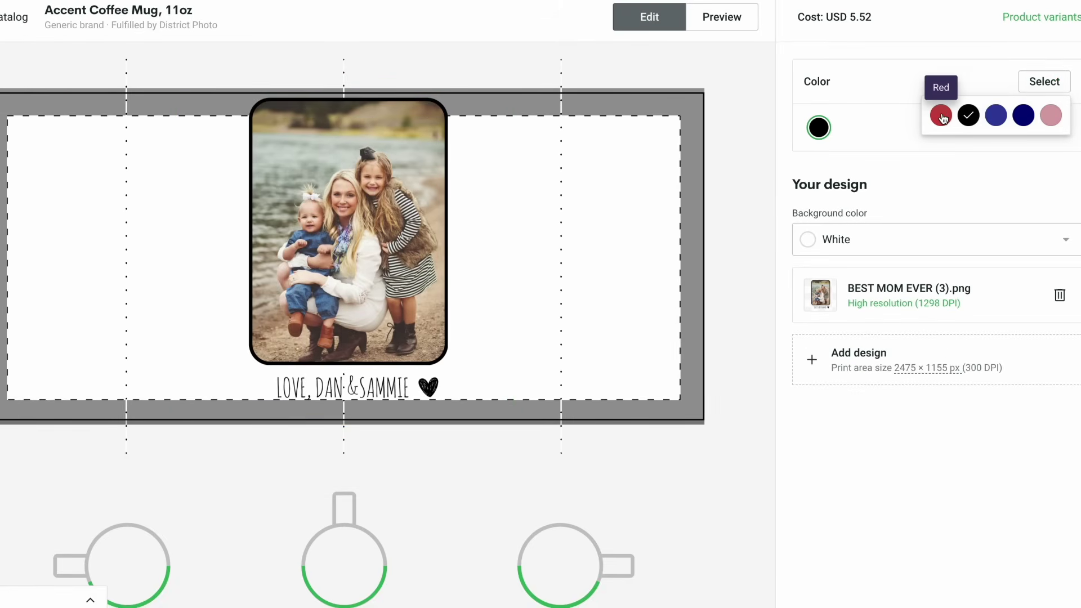
Step: Arrange the family photo on the right third and BEST MOM EVER (2).png on the left third of the mug's print area, and save the product
{"action": "left_click_drag", "start_coordinate": [391, 221], "coordinate": [582, 235]}
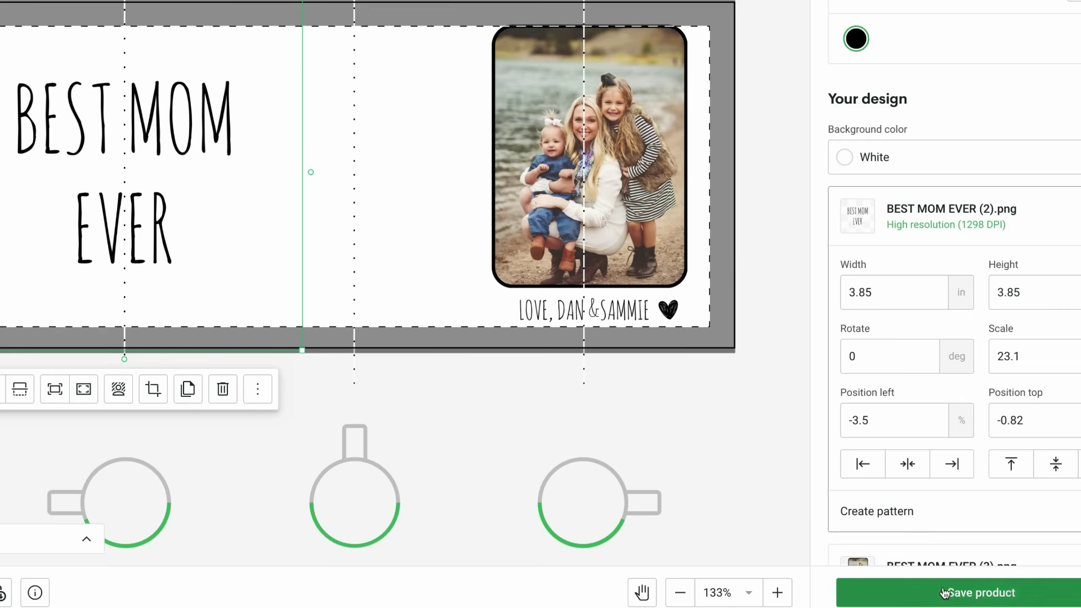
{"action": "left_click", "coordinate": [945, 591]}
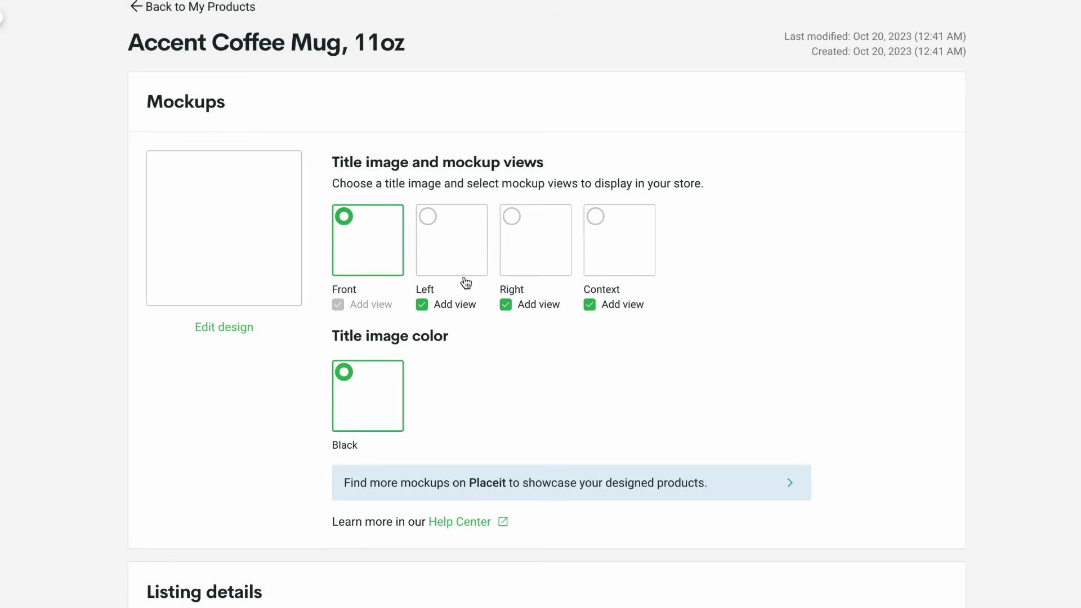
Step: Make the Left mockup view the title image and save the Accent Coffee Mug, 11oz as a draft
{"action": "left_click", "coordinate": [460, 273]}
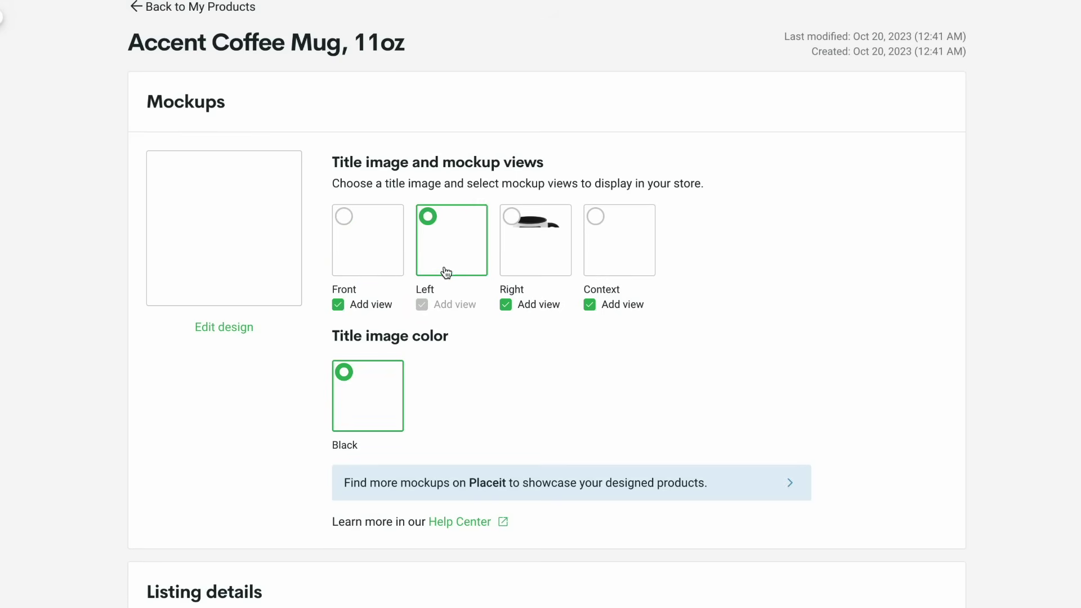
{"action": "scroll", "coordinate": [647, 377], "scroll_direction": "down", "scroll_amount": 5}
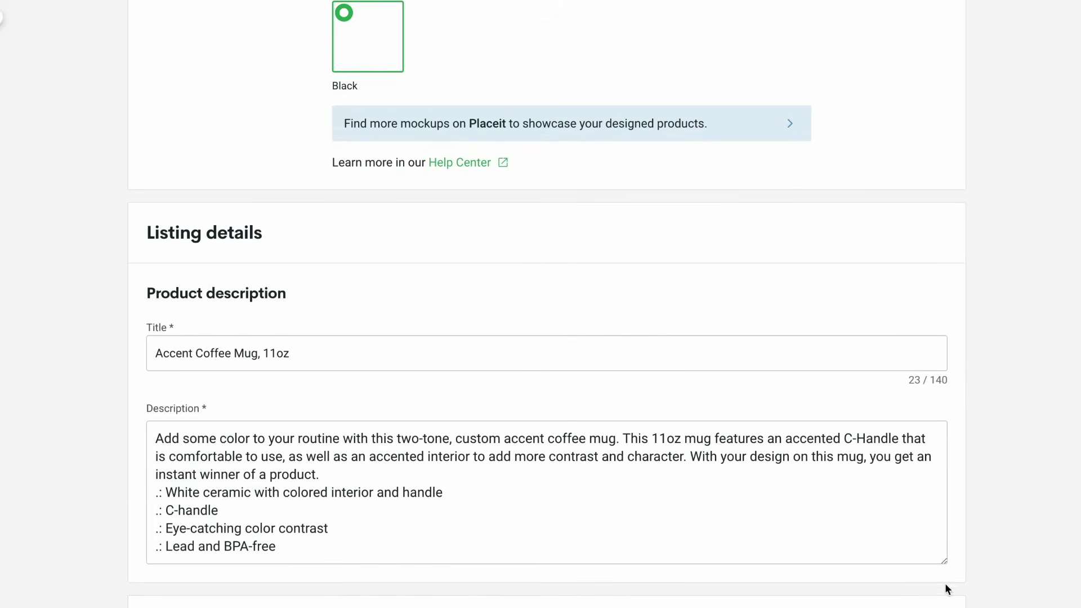
{"action": "scroll", "coordinate": [860, 535], "scroll_direction": "down", "scroll_amount": 1}
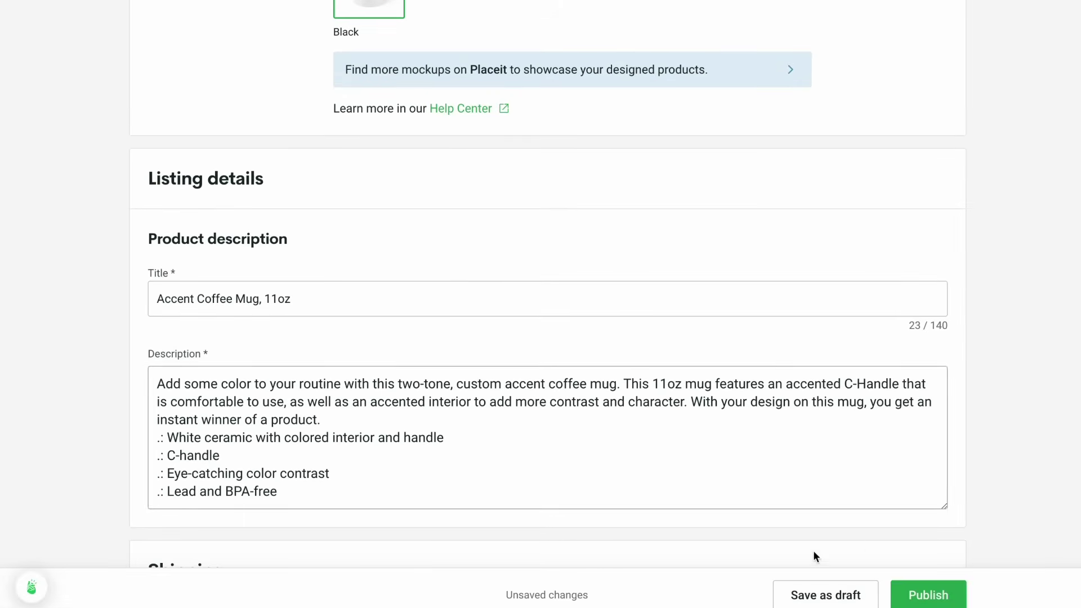
{"action": "left_click", "coordinate": [823, 596]}
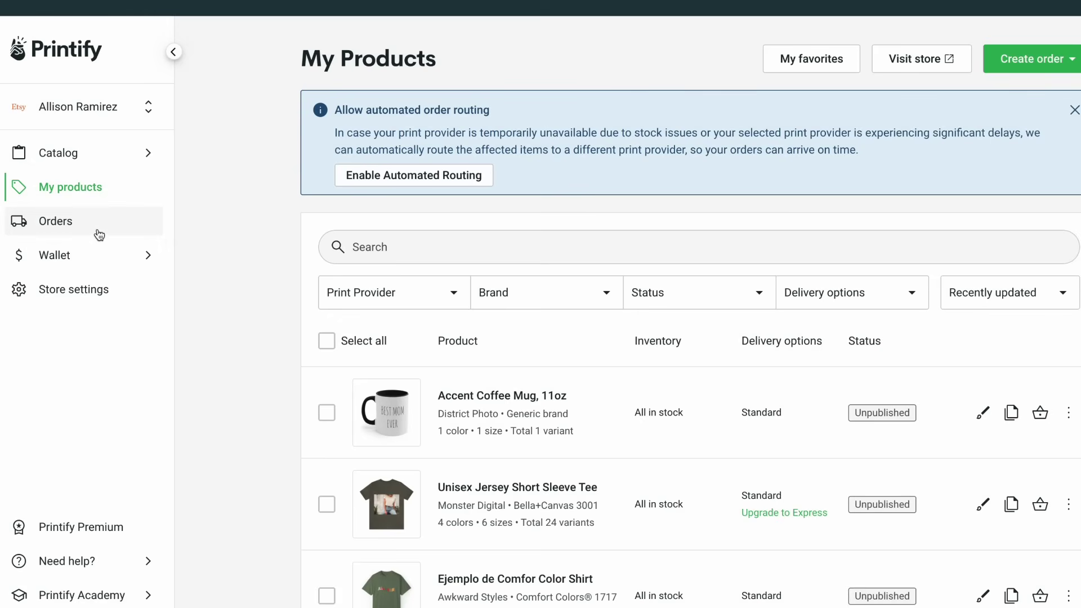
Step: Go to the store's orders and open the on-hold API order for editing
{"action": "left_click", "coordinate": [53, 228]}
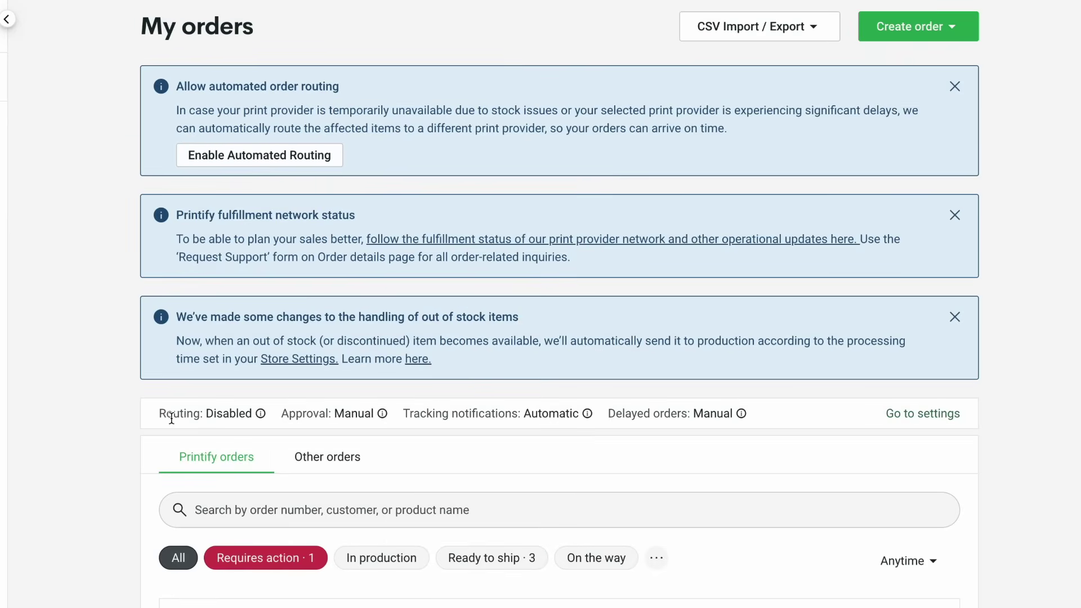
{"action": "scroll", "coordinate": [150, 417], "scroll_direction": "down", "scroll_amount": 3}
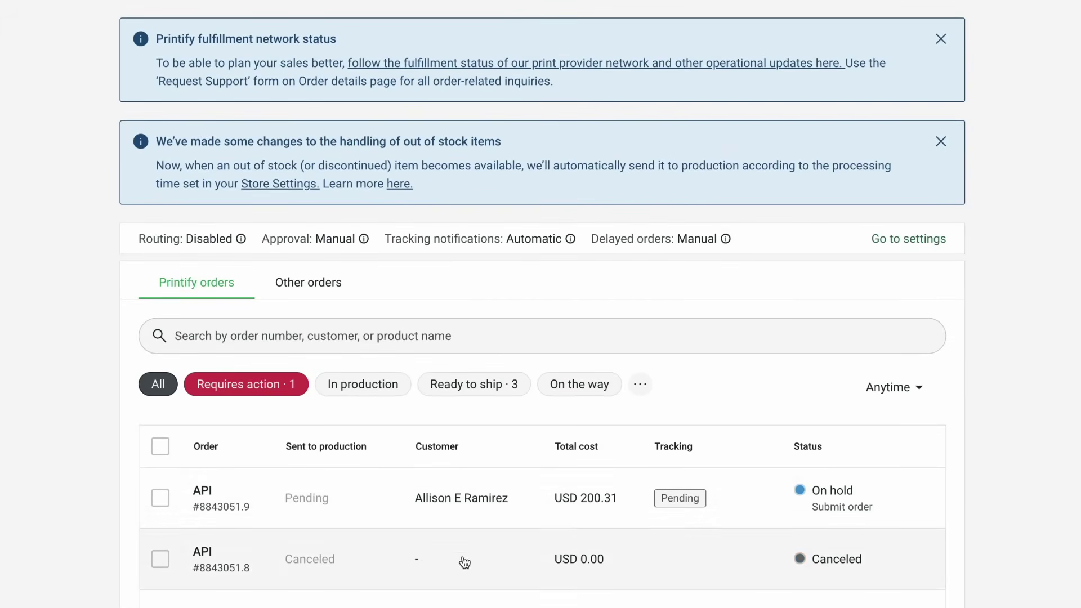
{"action": "left_click", "coordinate": [435, 499]}
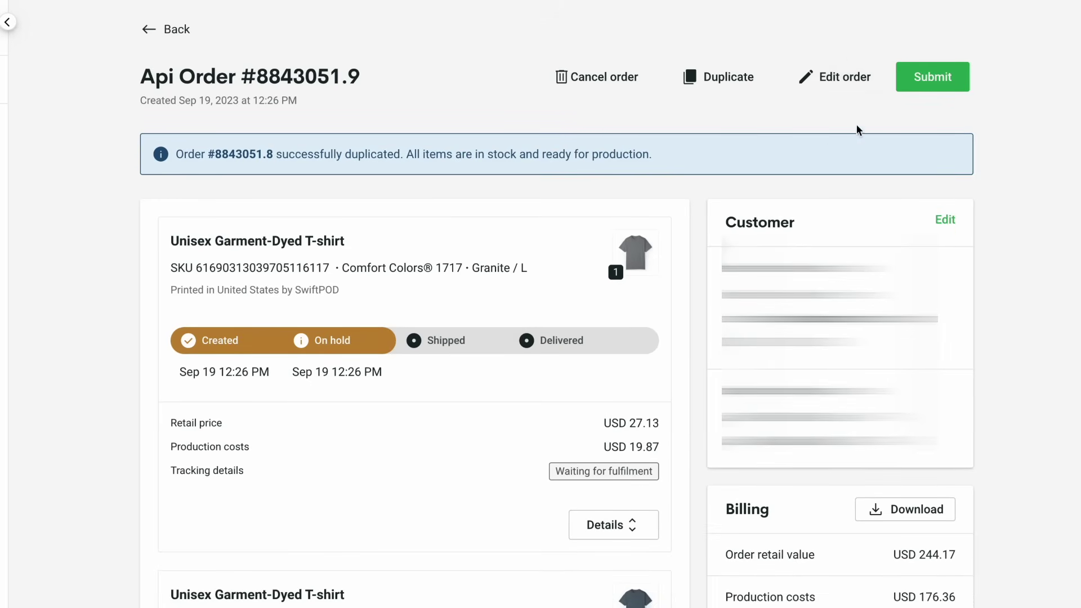
{"action": "left_click", "coordinate": [839, 79]}
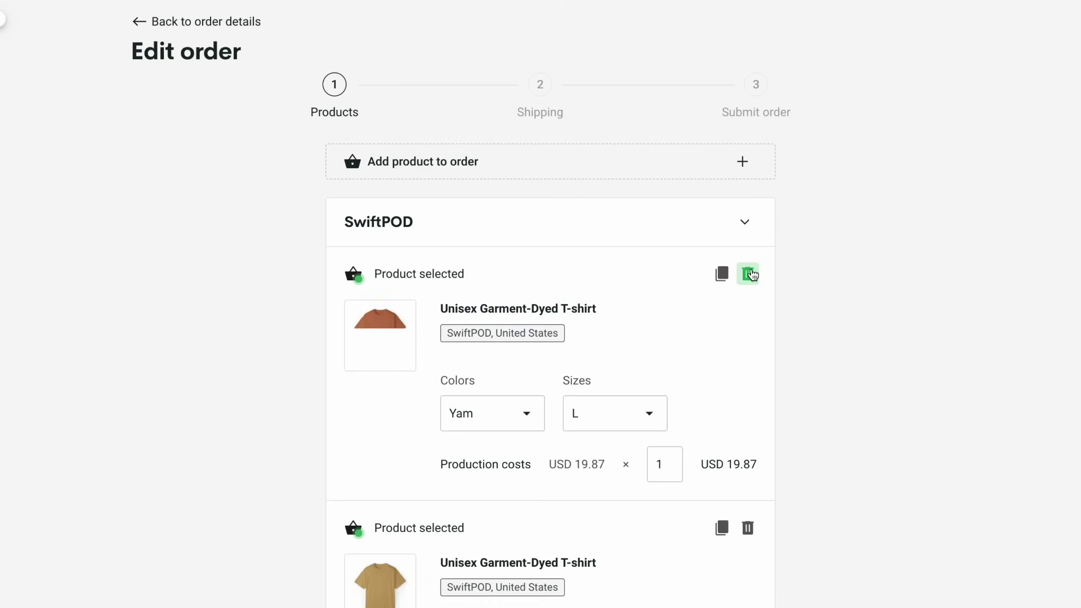
Step: Replace the T-shirts in the order with the black Accent Coffee Mug, 11oz from the saved products
{"action": "left_click", "coordinate": [749, 274]}
{"action": "left_click", "coordinate": [749, 274]}
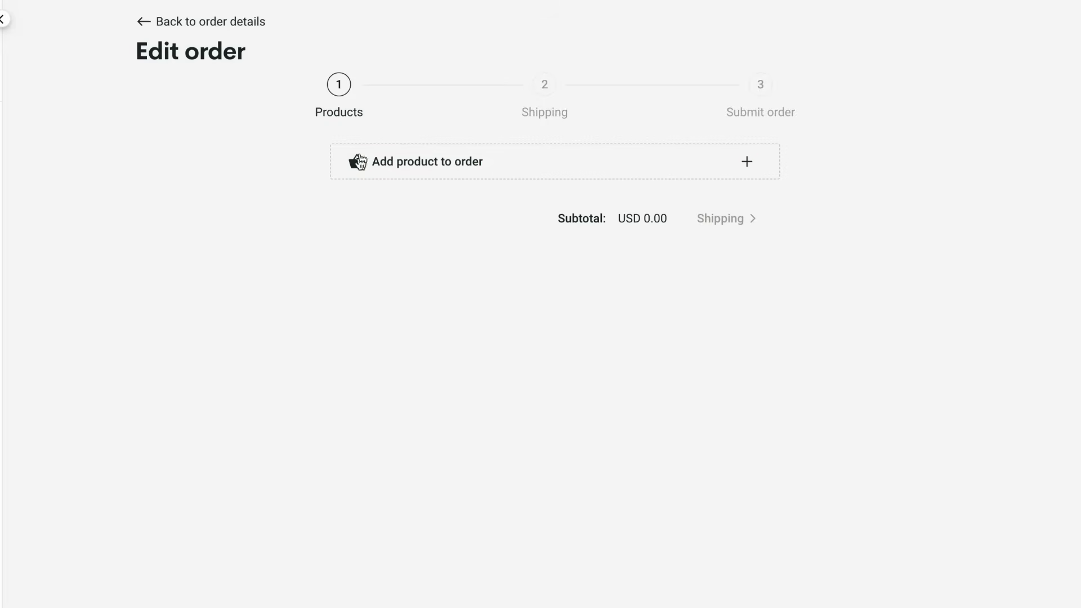
{"action": "left_click", "coordinate": [435, 173]}
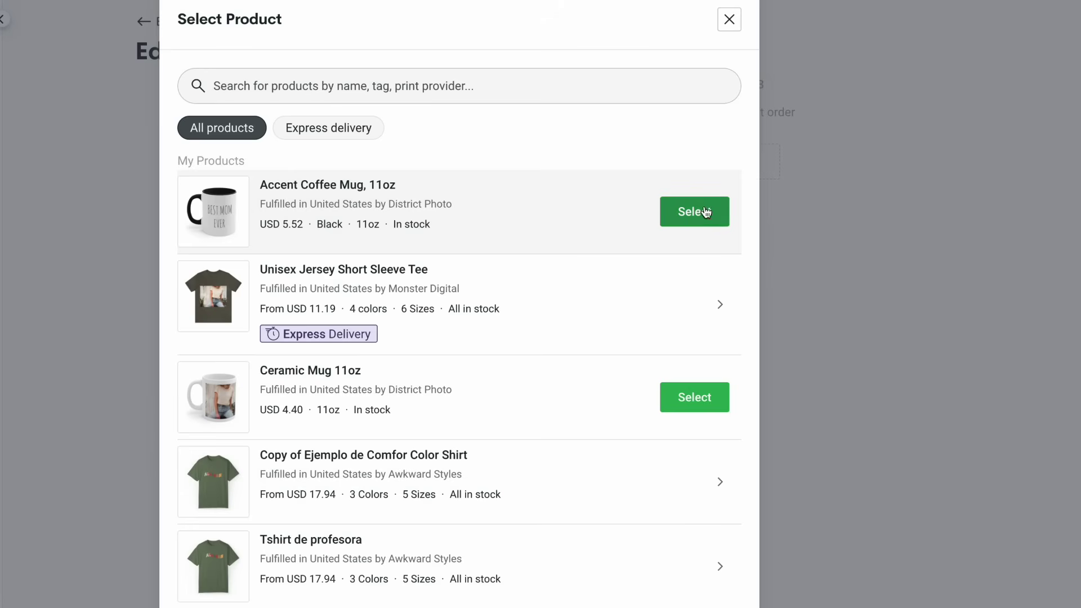
{"action": "left_click", "coordinate": [697, 227]}
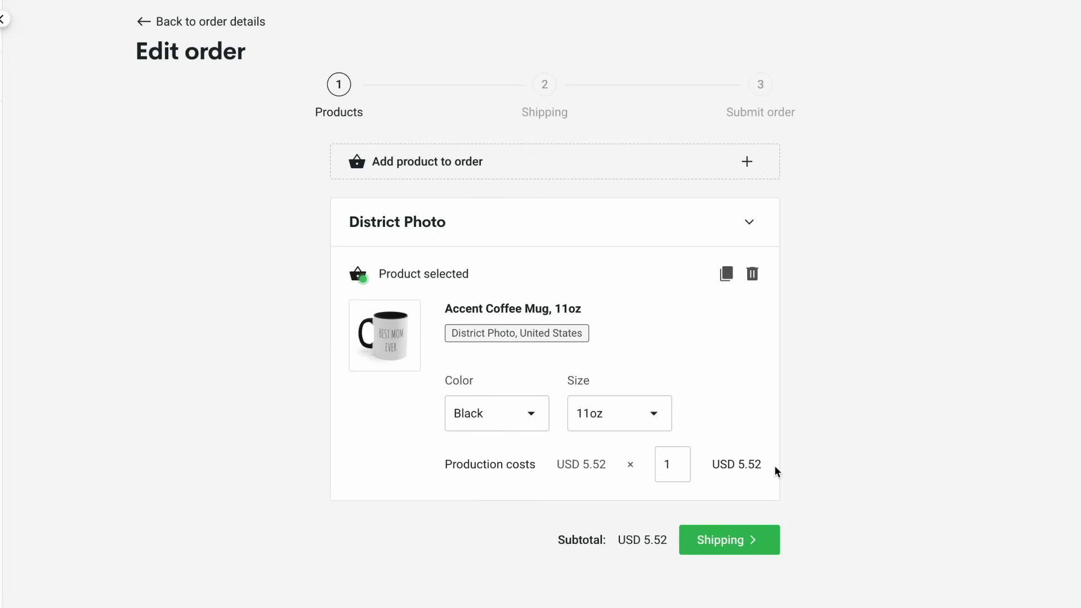
Step: Continue to the order's shipping details and calculate shipping with the customer information and address already filled in
{"action": "left_click", "coordinate": [724, 548]}
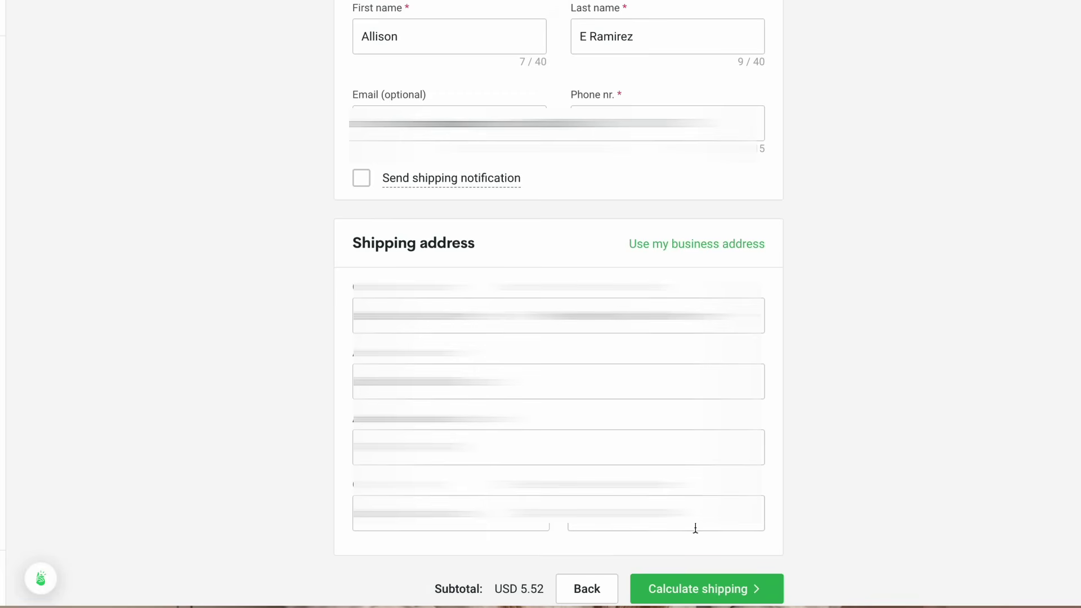
{"action": "left_click", "coordinate": [699, 591]}
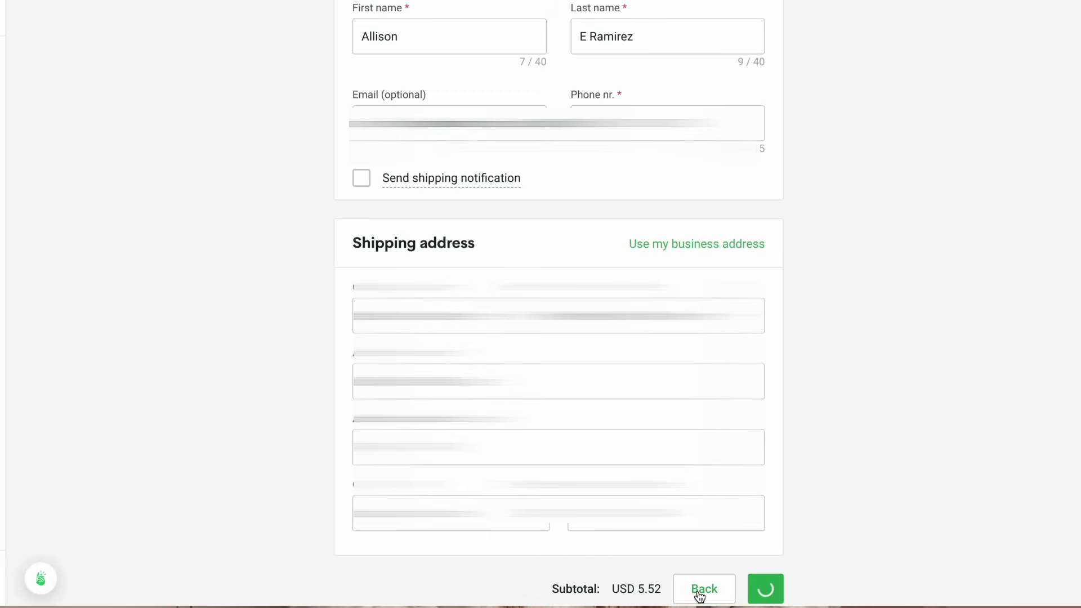